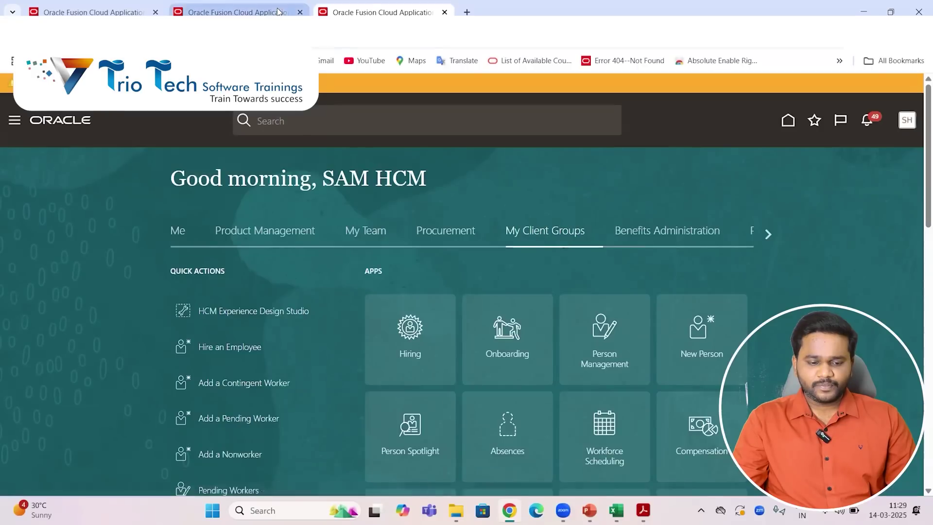
# In the second environment, search Person Management for the name 'John'.
pyautogui.click(239, 12)
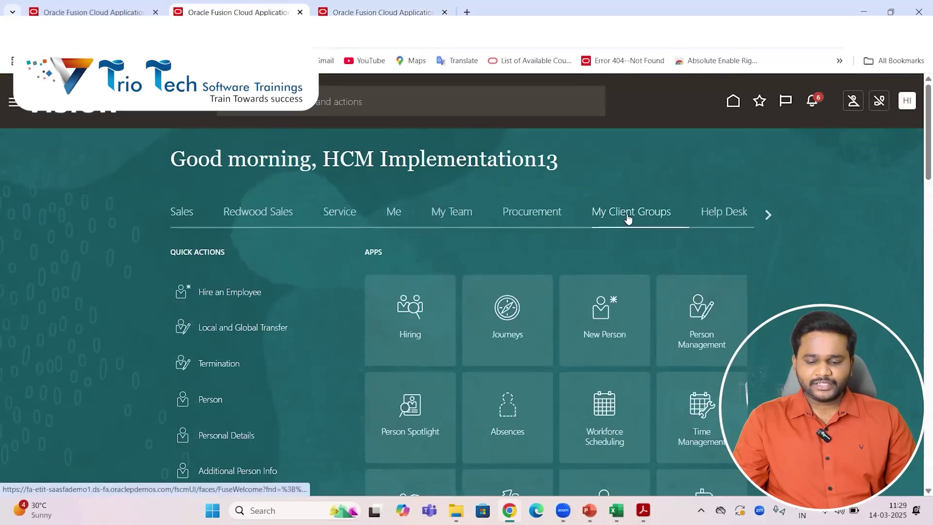
pyautogui.click(716, 284)
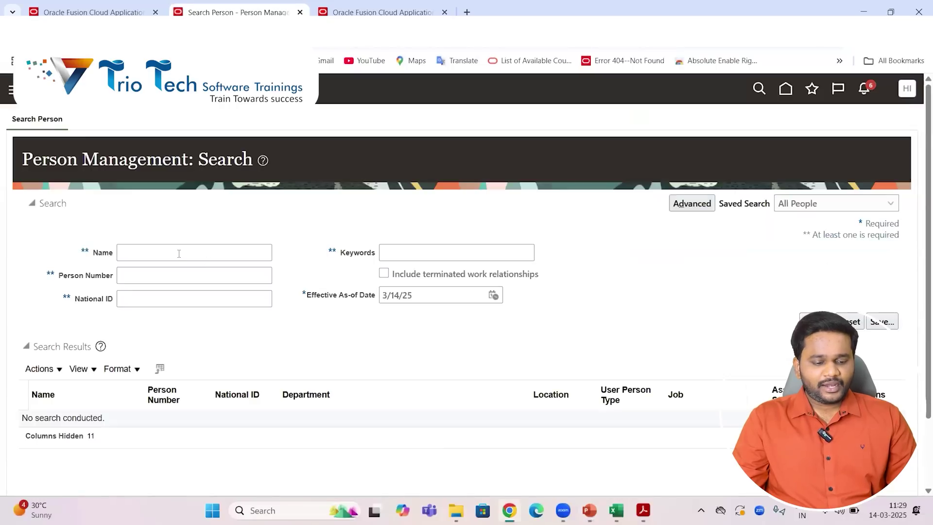
pyautogui.click(169, 253)
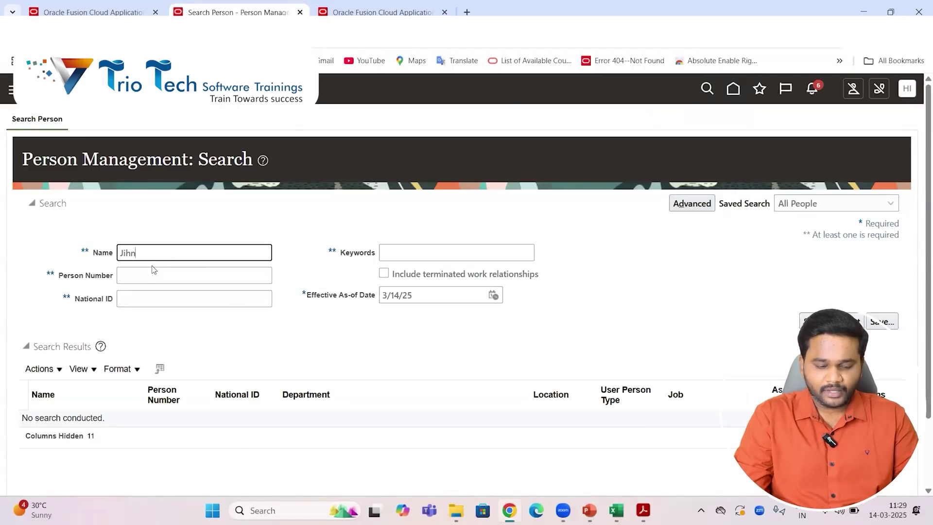
pyautogui.write('John')
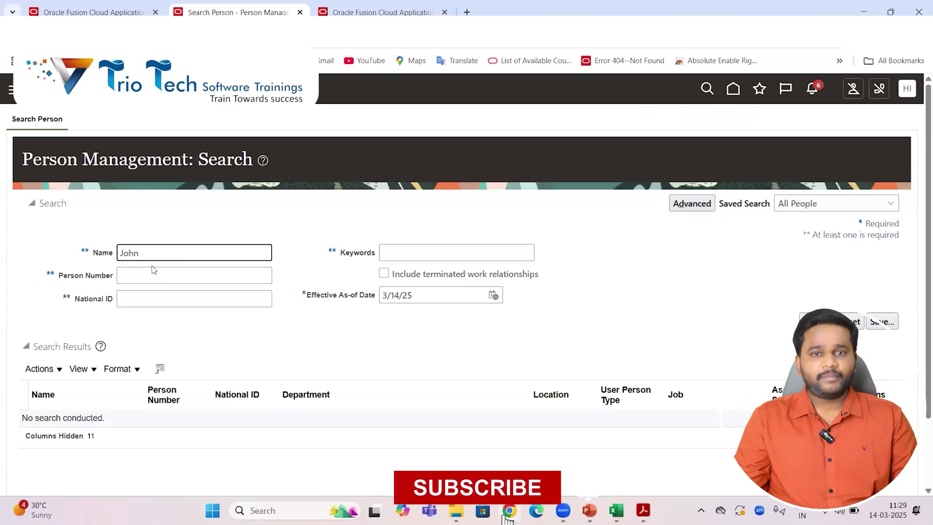
pyautogui.press('Return')
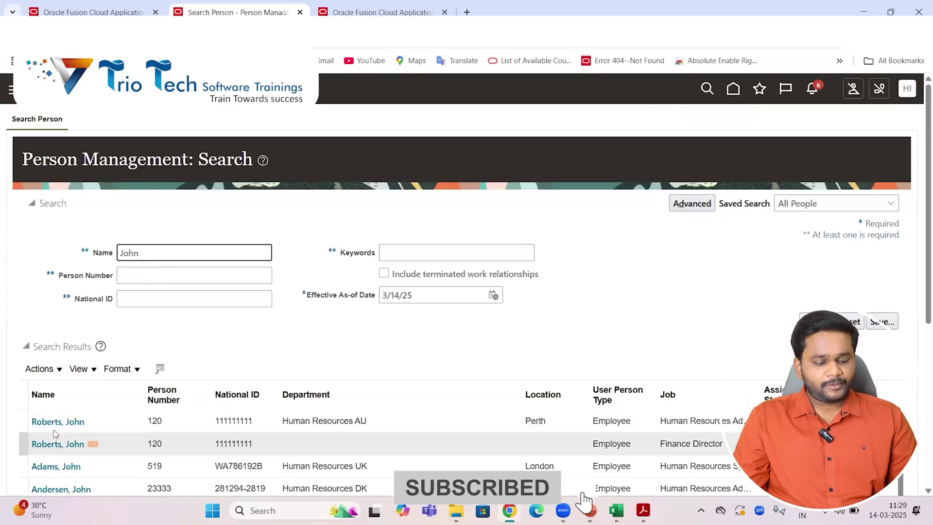
# Open the Finance Prg US worker's record from the search results.
pyautogui.scroll(-4, 61, 418)
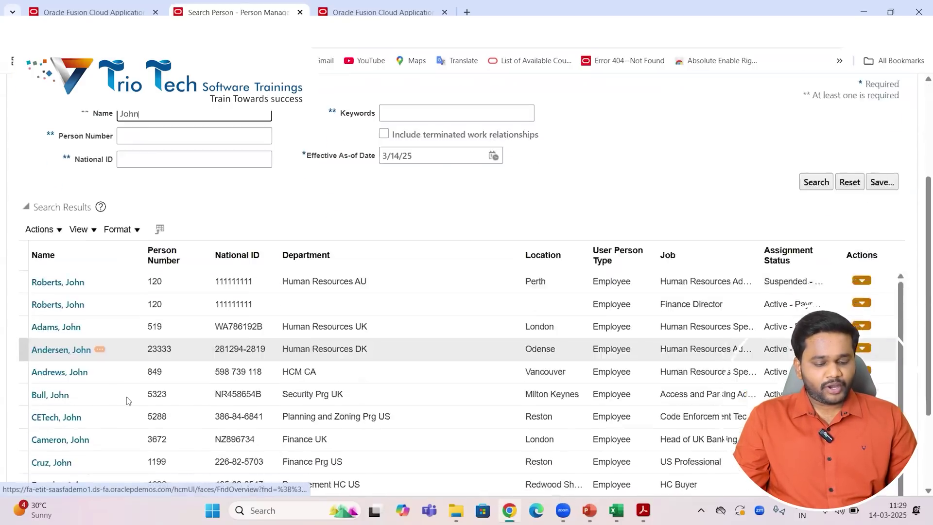
pyautogui.scroll(-2, 60, 413)
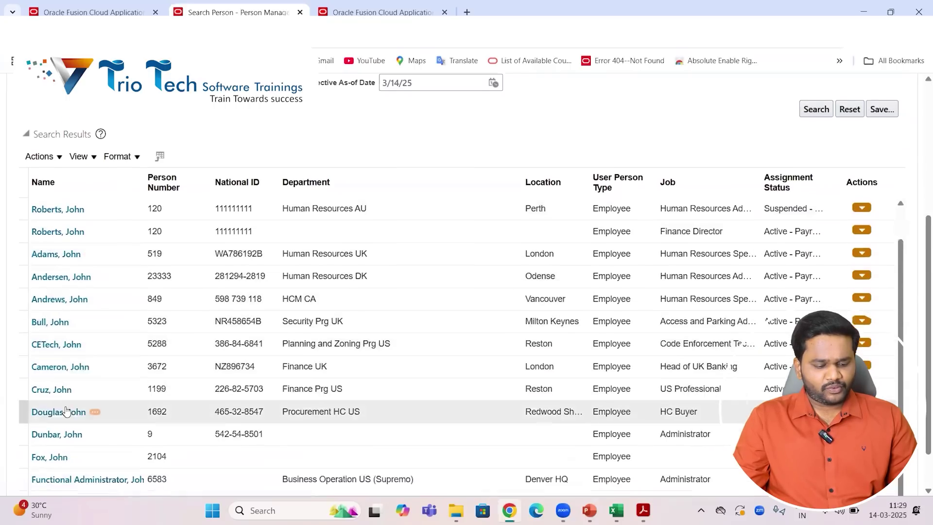
pyautogui.click(56, 365)
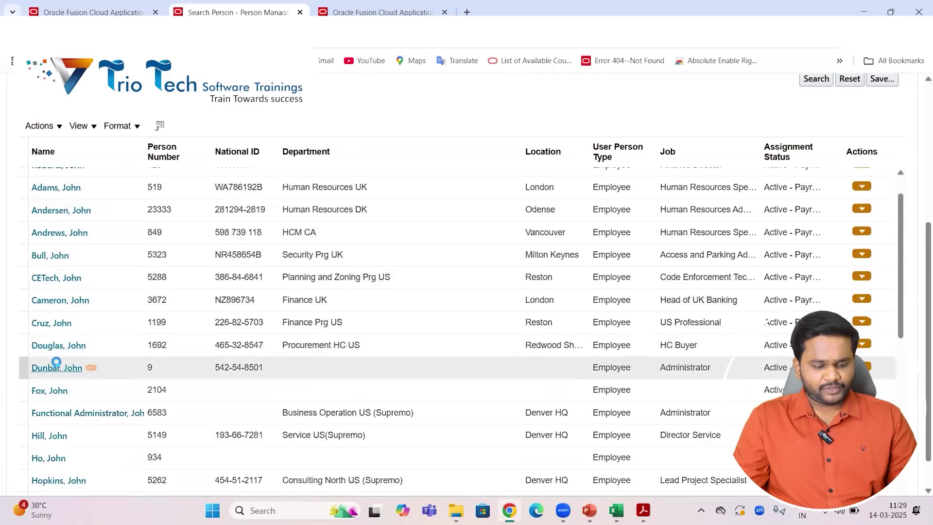
pyautogui.click(53, 323)
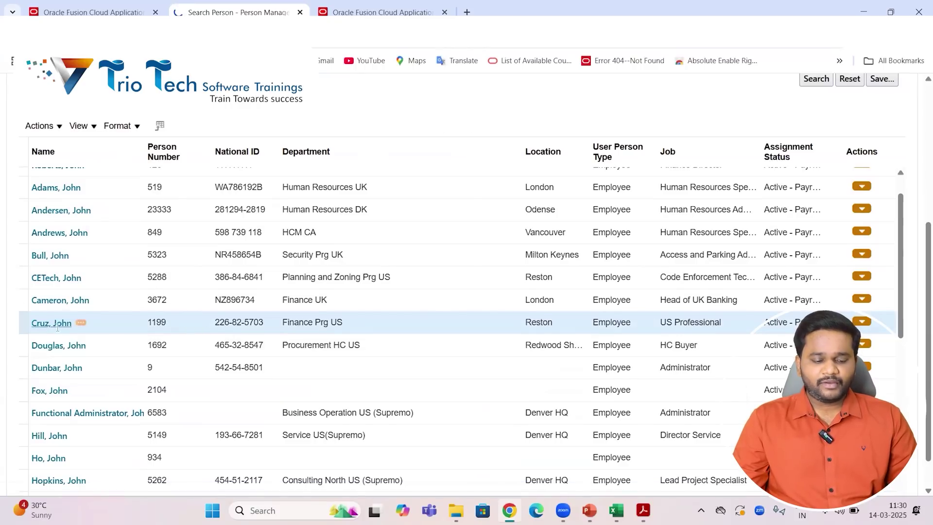
# Start an employment update dated 3/25/25 with action Add Assignment and reason Reorganization.
pyautogui.scroll(-3, 631, 288)
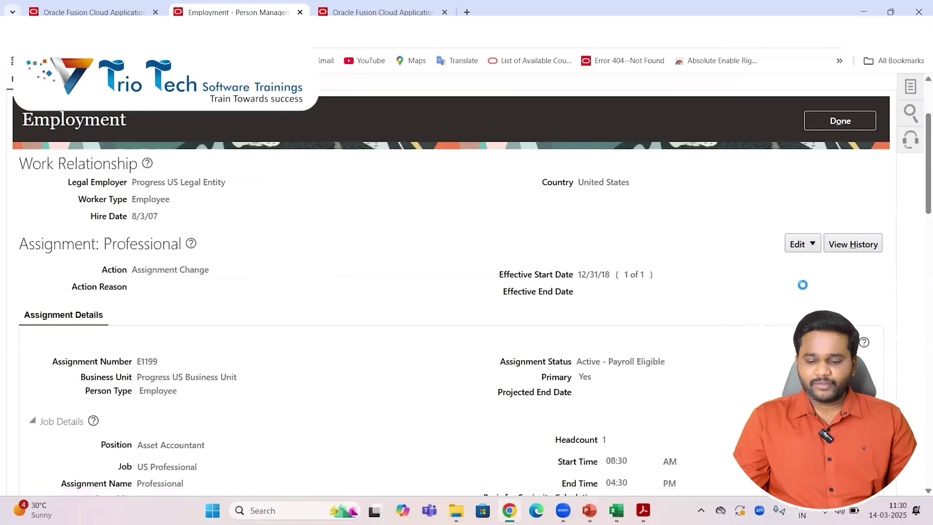
pyautogui.click(816, 248)
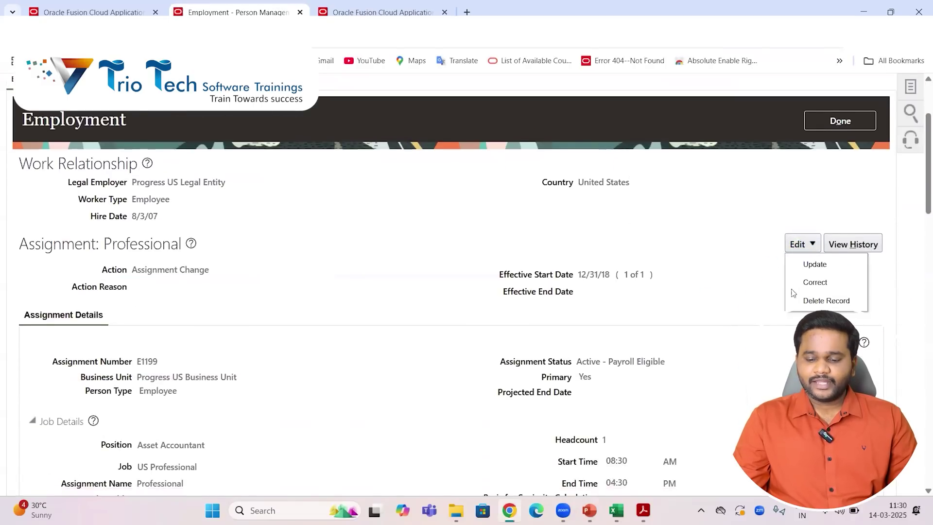
pyautogui.click(816, 265)
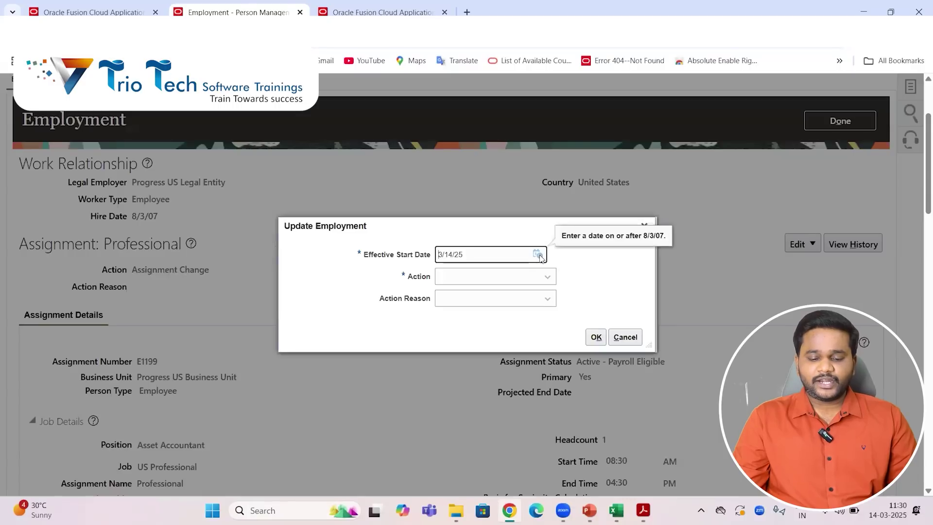
pyautogui.click(538, 255)
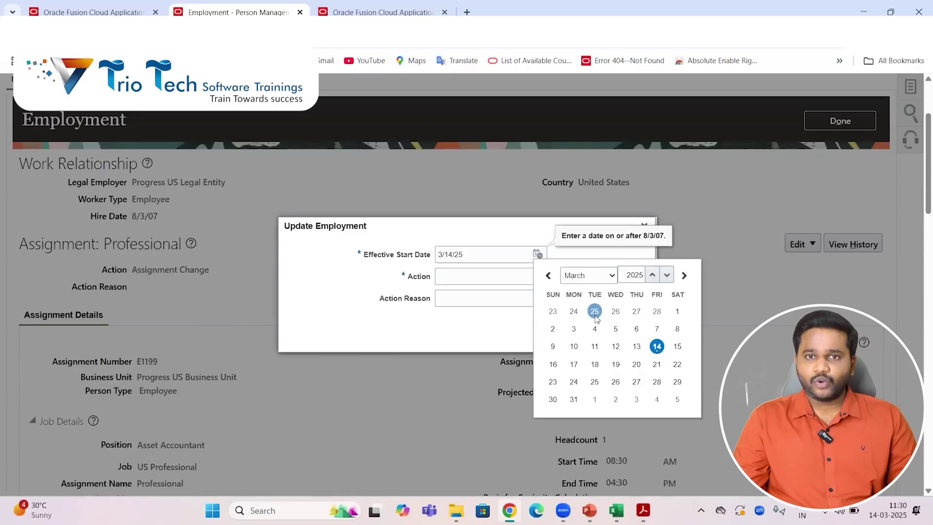
pyautogui.click(594, 382)
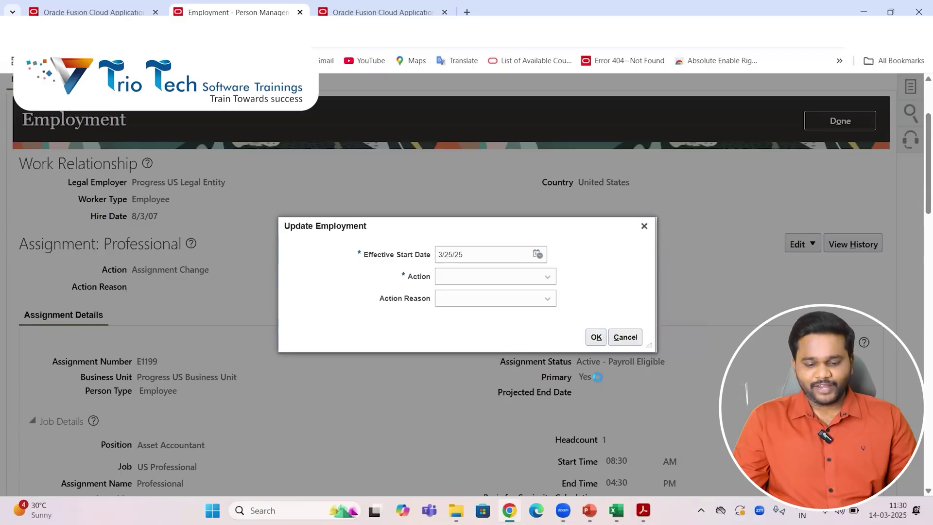
pyautogui.click(461, 277)
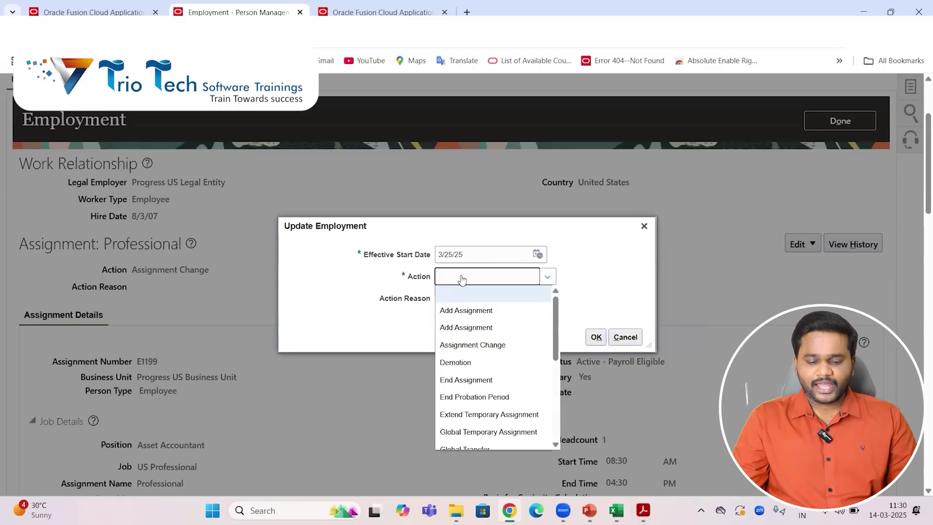
pyautogui.click(461, 311)
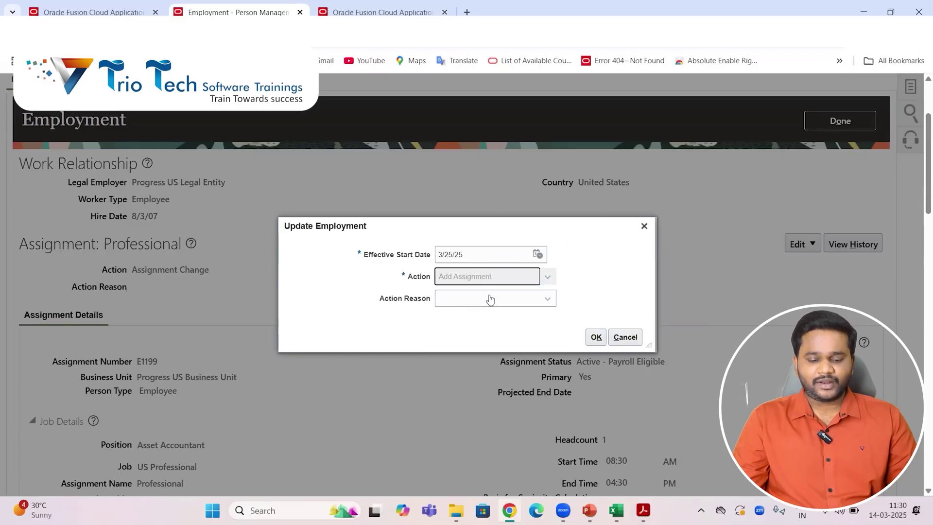
pyautogui.click(479, 304)
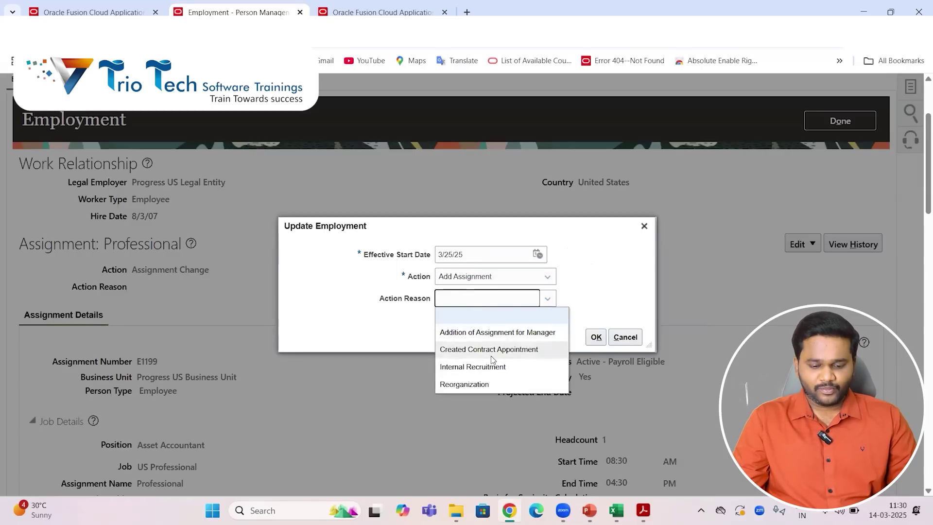
pyautogui.click(496, 384)
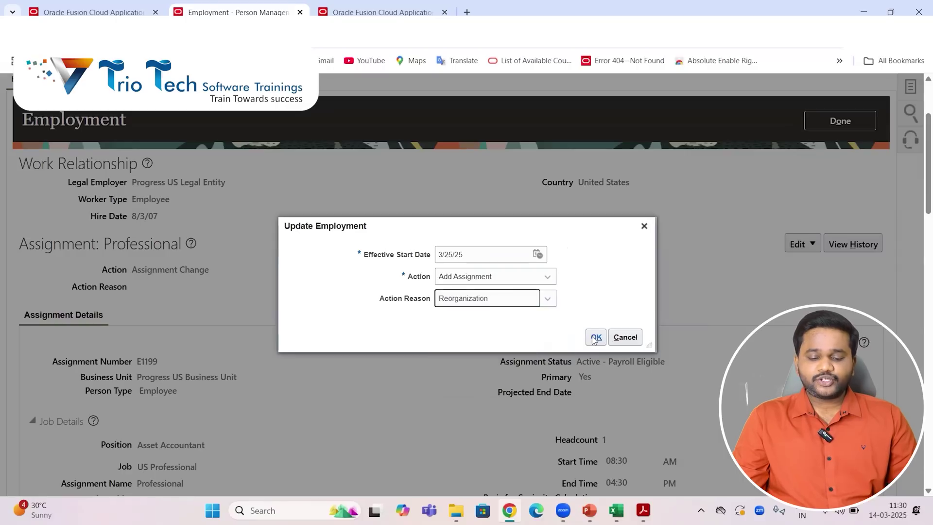
pyautogui.click(596, 338)
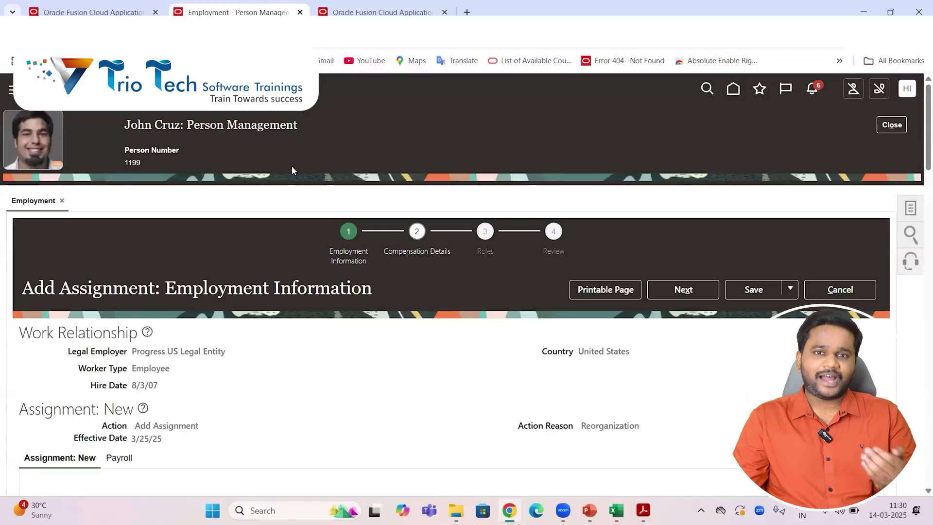
pyautogui.scroll(-2, 54, 185)
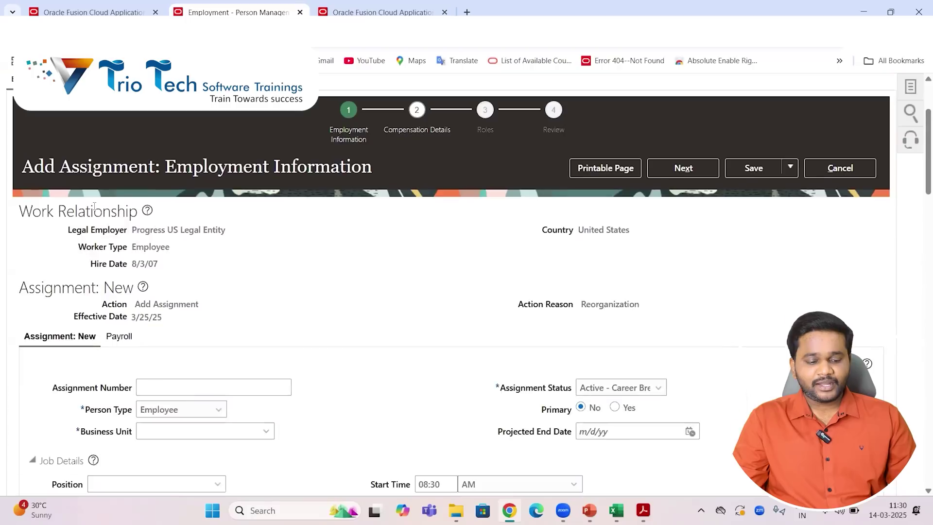
pyautogui.moveTo(23, 166); pyautogui.dragTo(148, 167)
pyautogui.scroll(2, 508, 243)
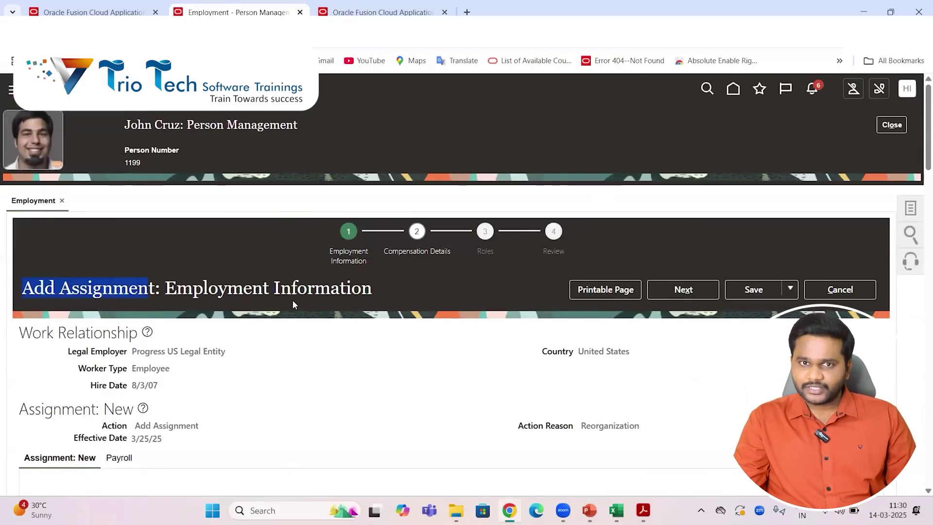
pyautogui.doubleClick(117, 282)
pyautogui.scroll(-3, 160, 208)
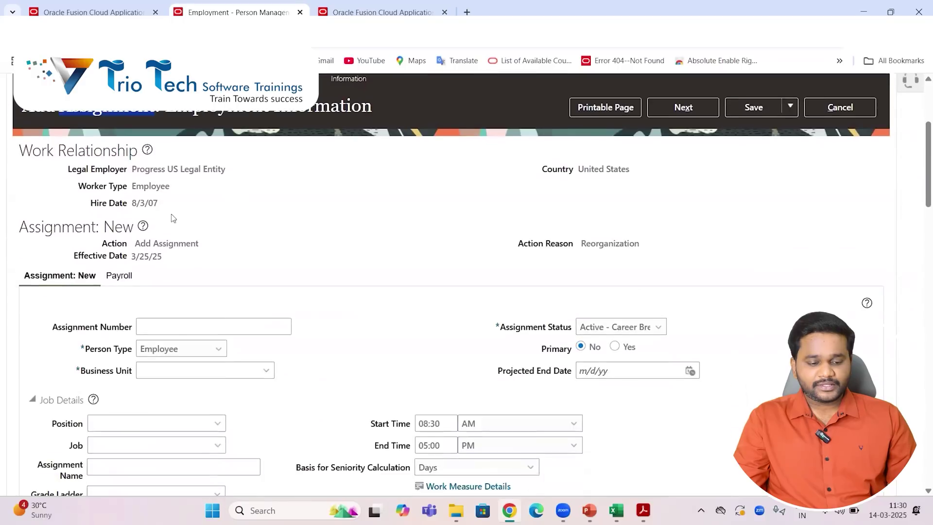
pyautogui.moveTo(17, 149); pyautogui.dragTo(201, 201)
pyautogui.doubleClick(57, 226)
pyautogui.scroll(-2, 485, 253)
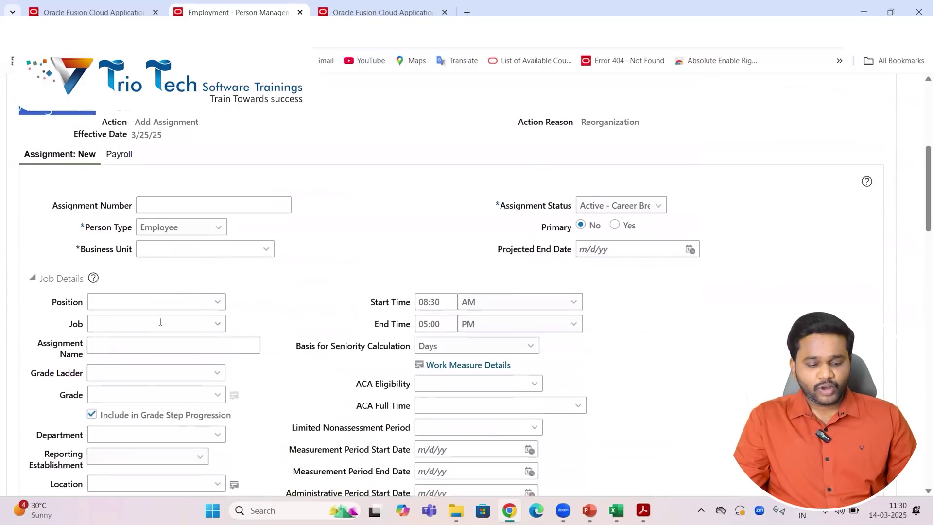
pyautogui.scroll(3, 489, 251)
pyautogui.scroll(2, 489, 252)
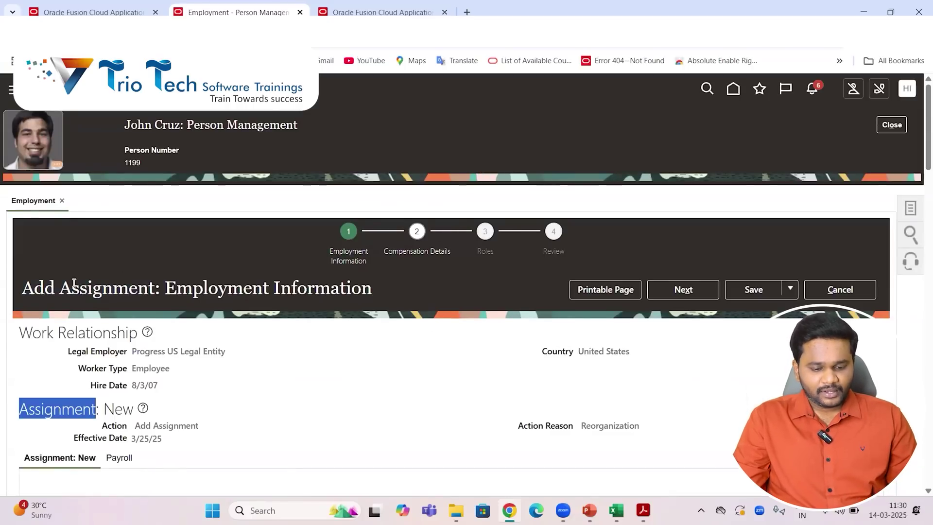
pyautogui.moveTo(325, 251); pyautogui.dragTo(375, 261)
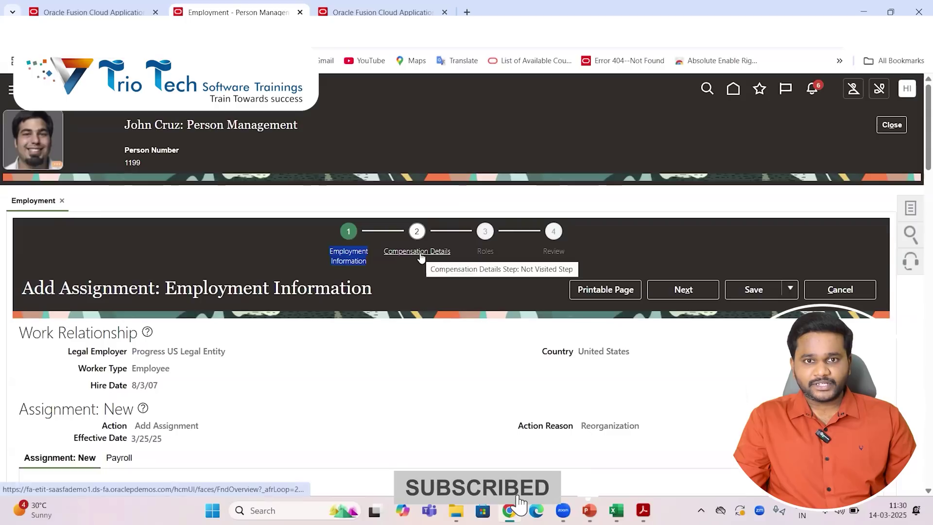
pyautogui.scroll(-2, 242, 273)
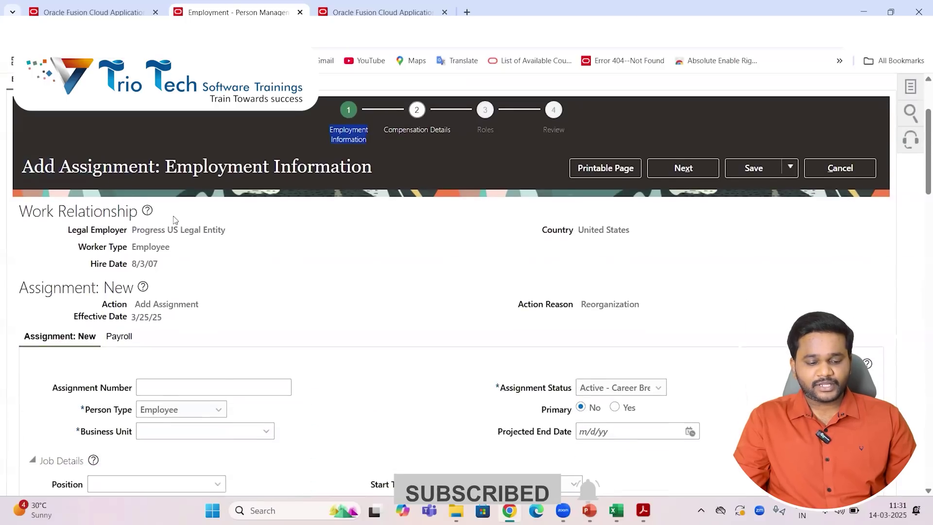
pyautogui.scroll(-4, 48, 292)
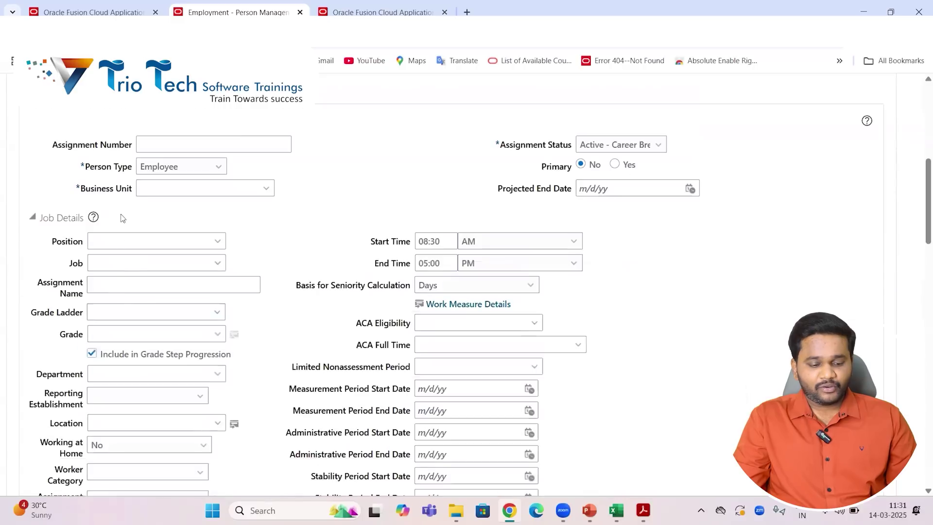
pyautogui.moveTo(56, 242); pyautogui.dragTo(70, 311)
pyautogui.scroll(-10, 136, 309)
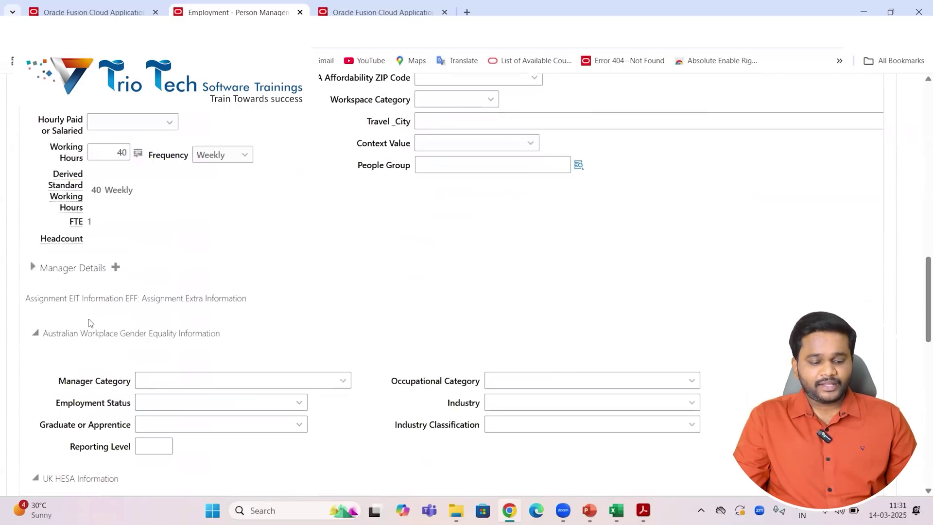
pyautogui.moveTo(58, 268); pyautogui.dragTo(90, 270)
pyautogui.scroll(-12, 89, 365)
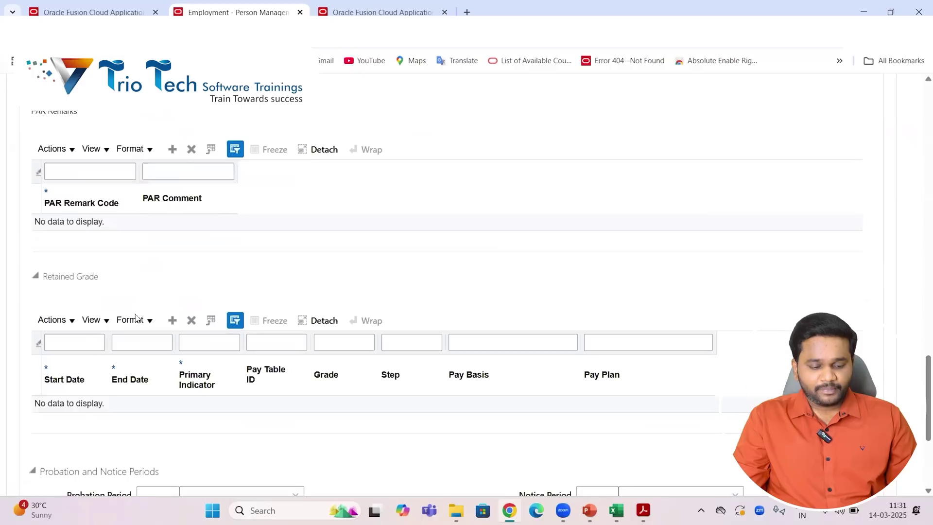
pyautogui.tripleClick(73, 344)
pyautogui.moveTo(74, 257); pyautogui.dragTo(140, 258)
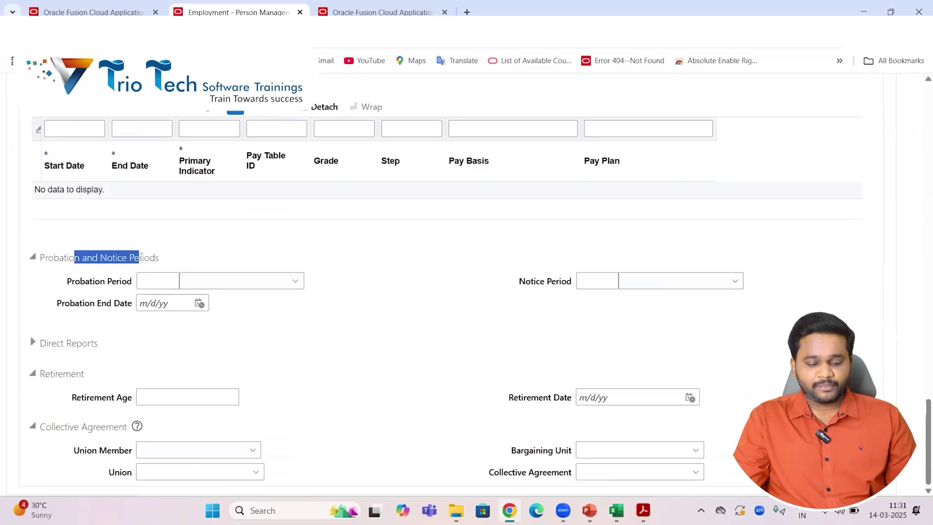
pyautogui.scroll(15, 247, 289)
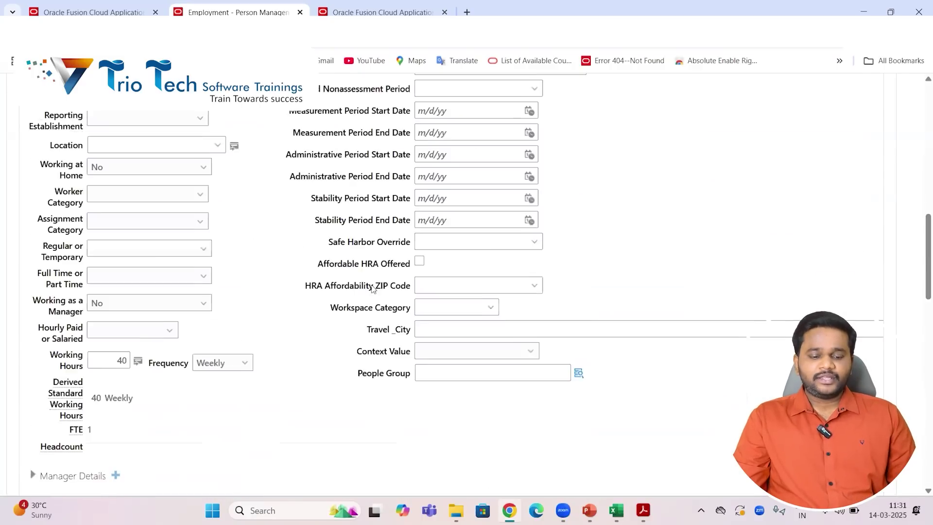
pyautogui.scroll(5, 381, 287)
pyautogui.moveTo(35, 288); pyautogui.dragTo(141, 289)
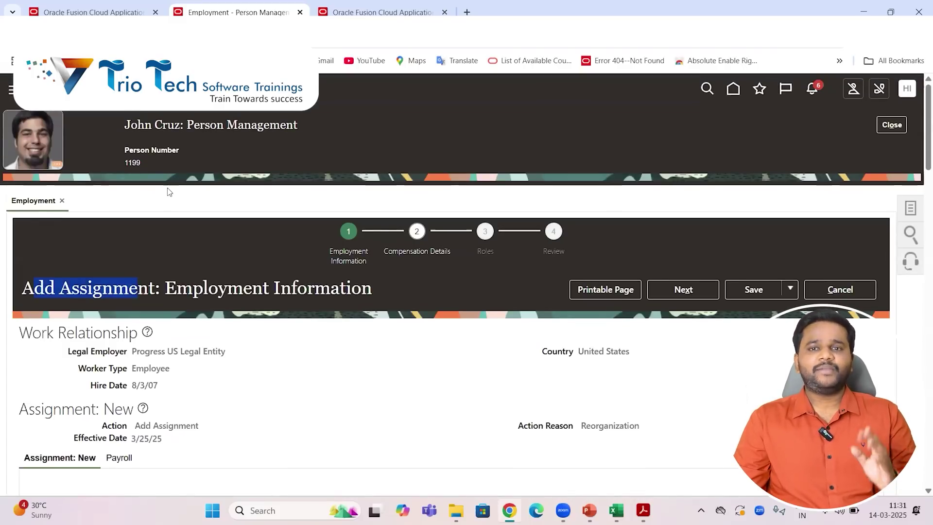
pyautogui.click(141, 242)
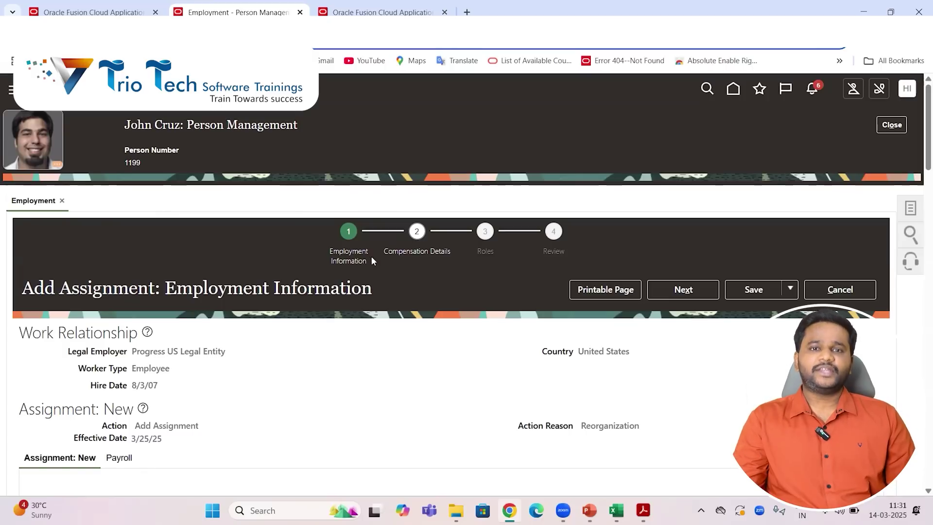
pyautogui.moveTo(28, 297); pyautogui.dragTo(129, 291)
pyautogui.scroll(-4, 231, 270)
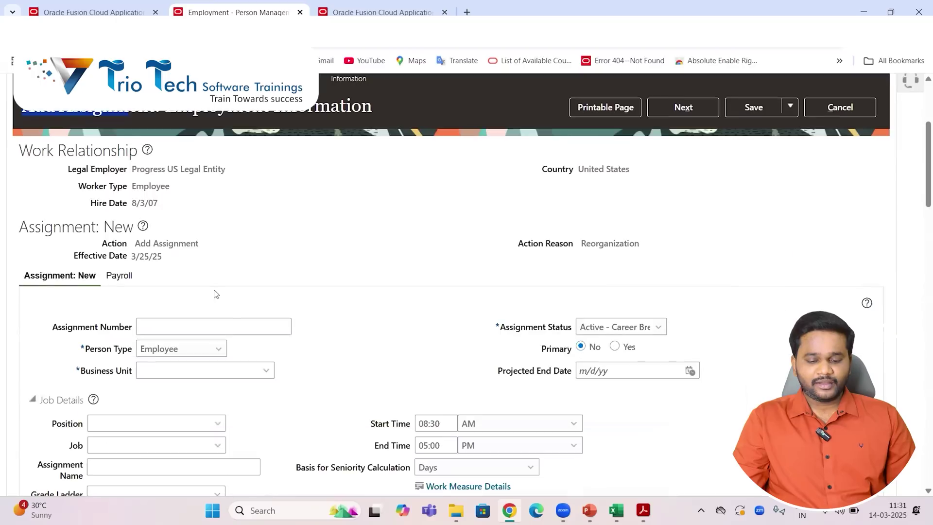
pyautogui.scroll(4, 324, 307)
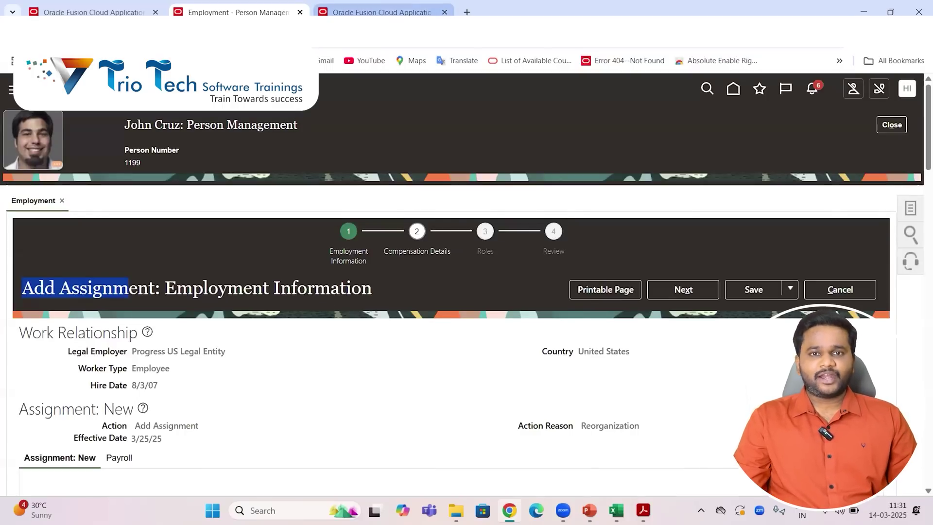
pyautogui.moveTo(384, 11)
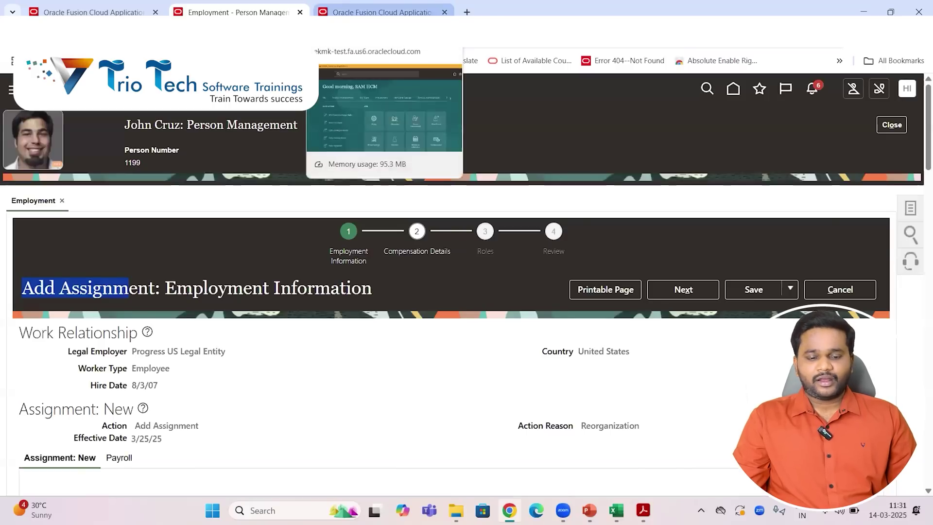
# On the third environment's home page, expand all quick actions and launch Employment's Add Assignment.
pyautogui.click(384, 12)
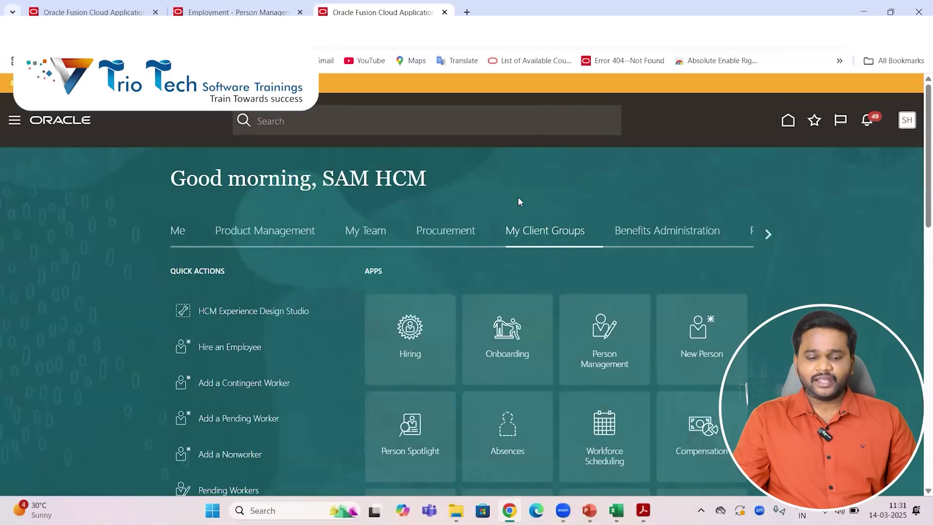
pyautogui.scroll(-1, 548, 209)
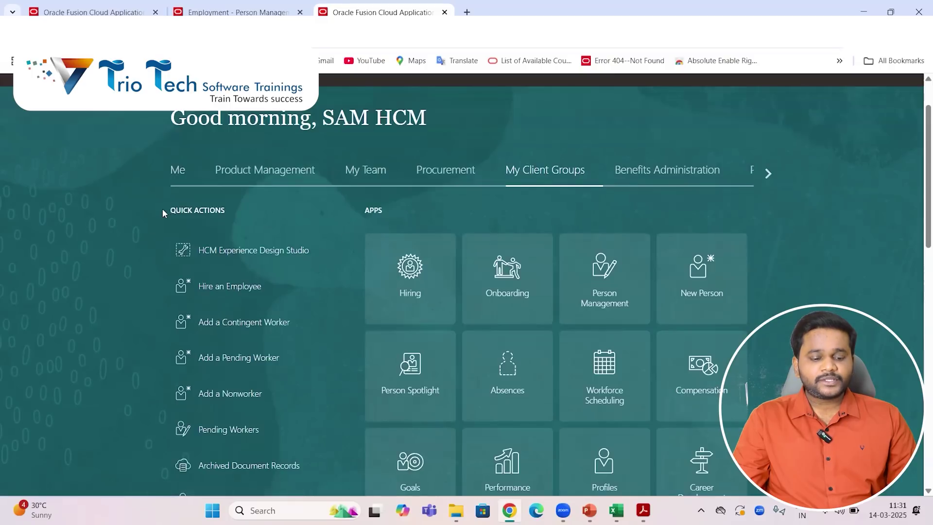
pyautogui.scroll(-3, 272, 253)
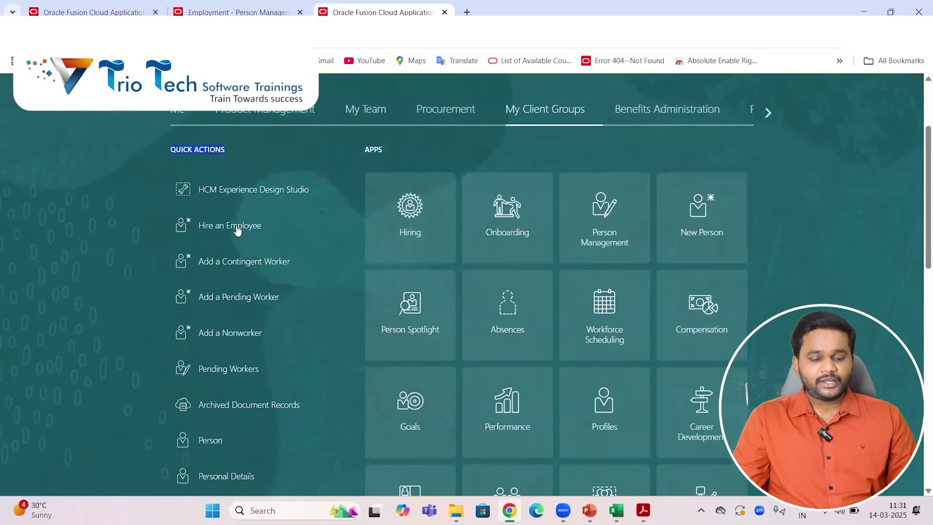
pyautogui.scroll(-9, 238, 257)
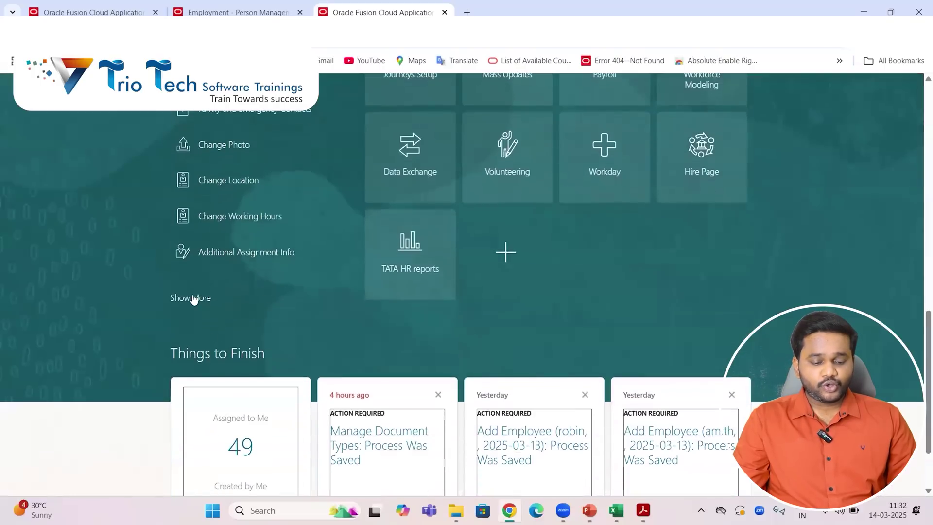
pyautogui.click(197, 296)
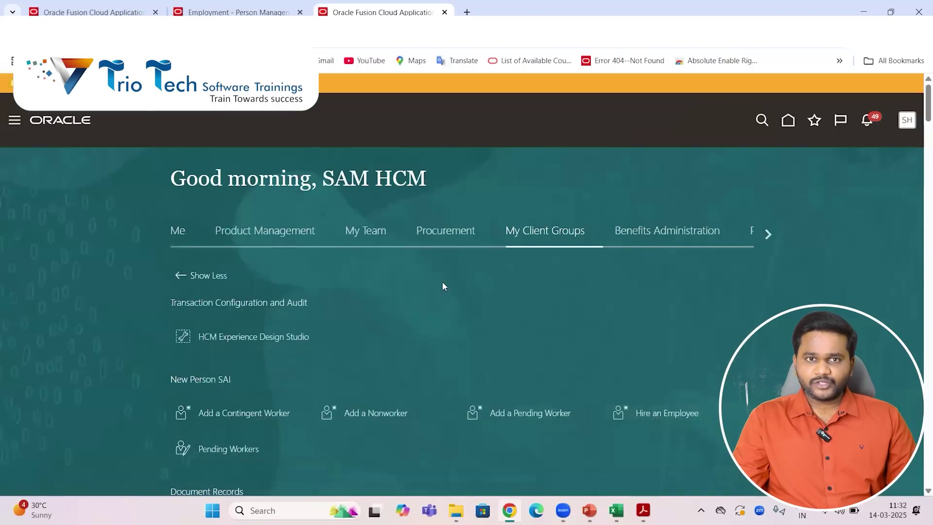
pyautogui.scroll(-1, 459, 281)
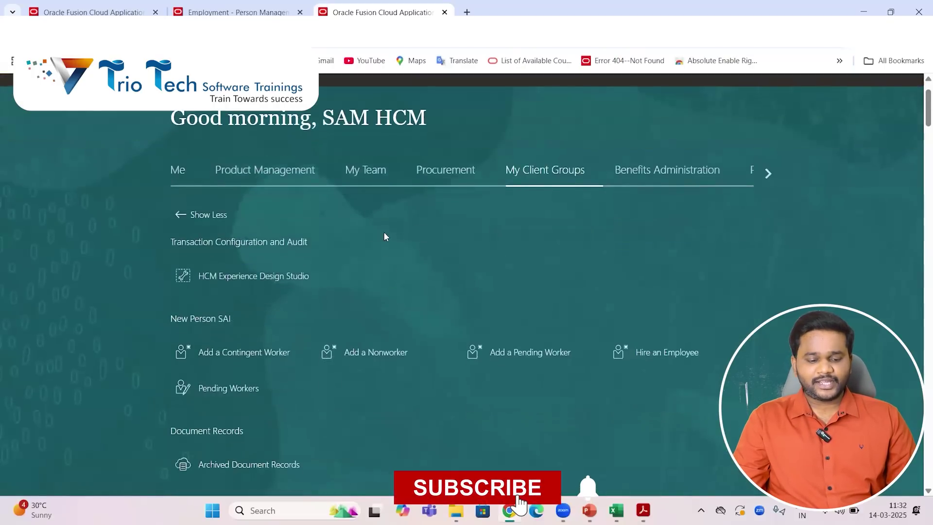
pyautogui.scroll(-6, 374, 243)
pyautogui.doubleClick(186, 141)
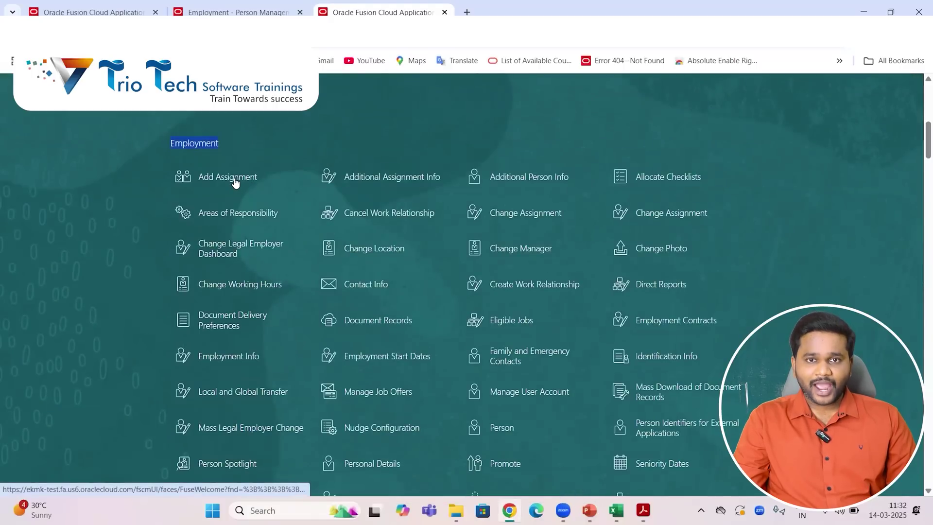
pyautogui.click(235, 182)
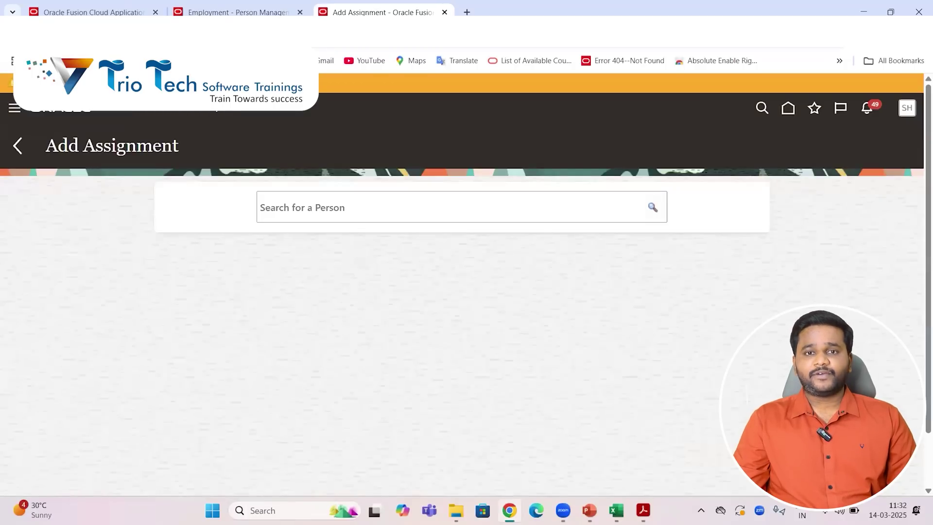
# Search for 'kumar' on the Redwood Add Assignment page and select the Account Manager employee.
pyautogui.moveTo(68, 144); pyautogui.dragTo(172, 145)
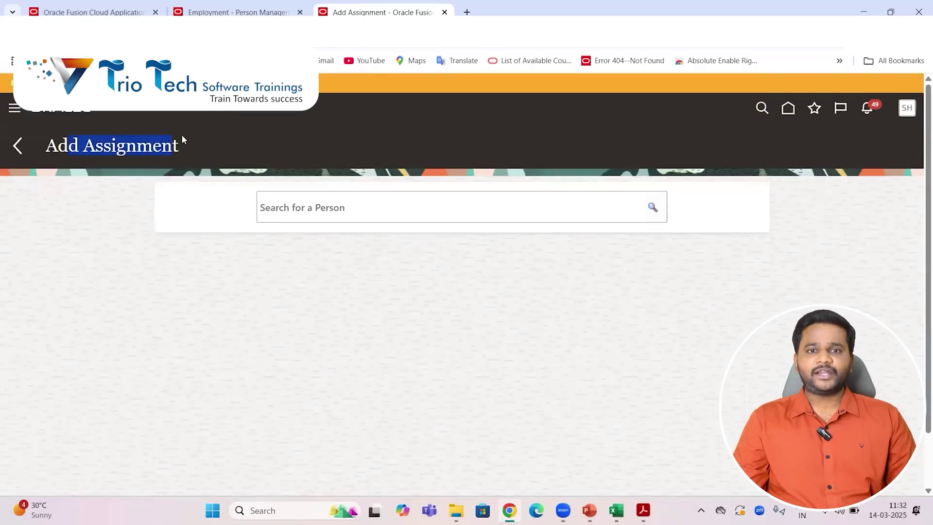
pyautogui.doubleClick(141, 145)
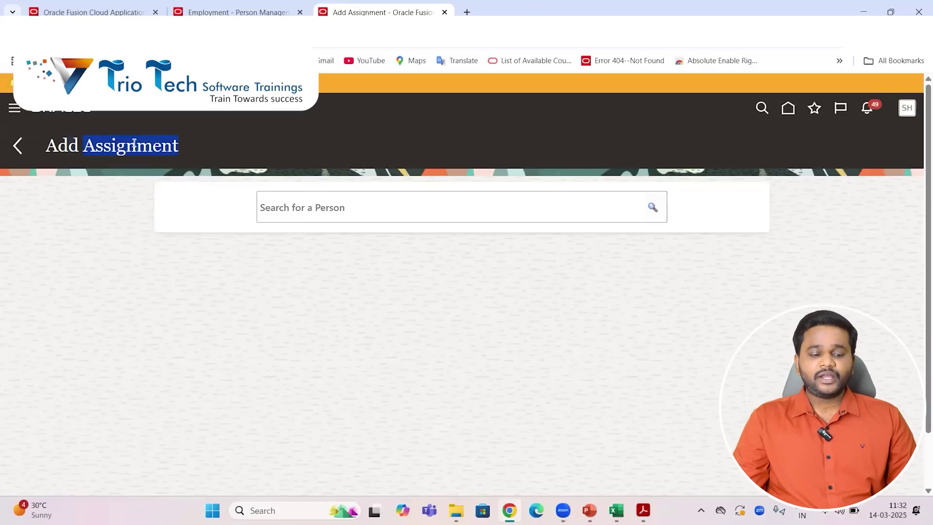
pyautogui.click(340, 208)
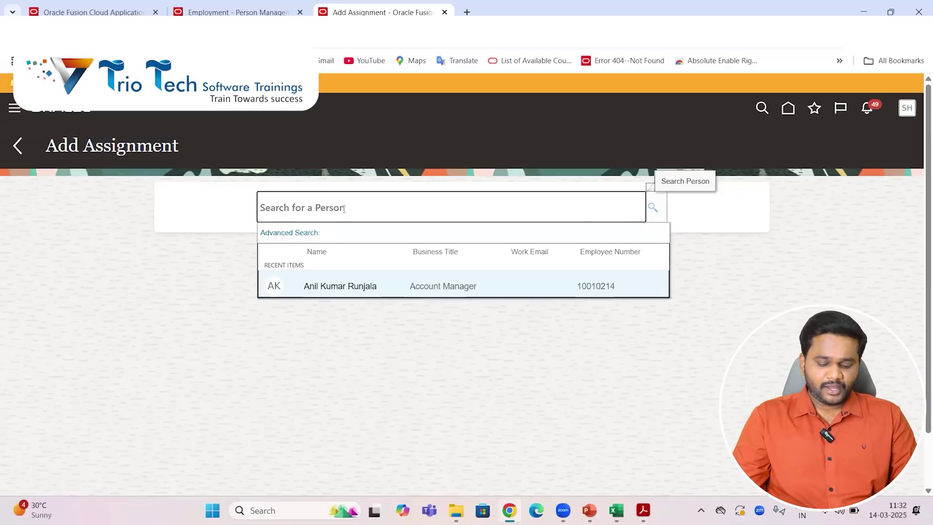
pyautogui.write('k')
pyautogui.press('BackSpace')
pyautogui.write('kumar')
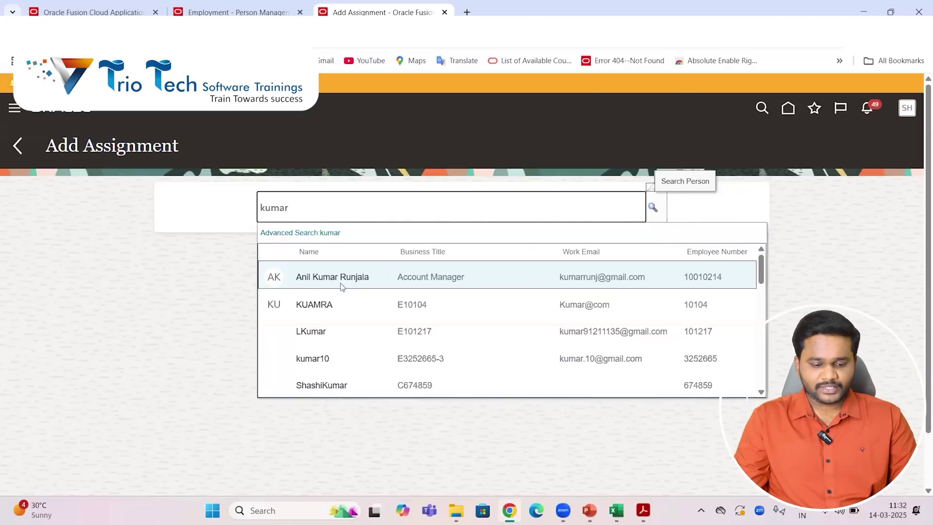
pyautogui.click(330, 279)
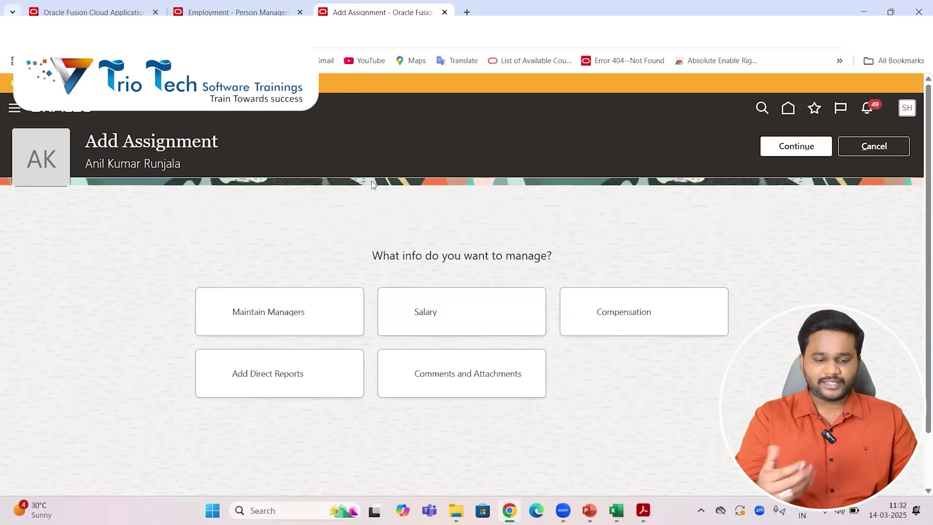
# Highlight the 'What info do you want to manage?' question and its key words.
pyautogui.moveTo(86, 141); pyautogui.dragTo(222, 142)
pyautogui.moveTo(378, 252); pyautogui.dragTo(564, 256)
pyautogui.click(528, 220)
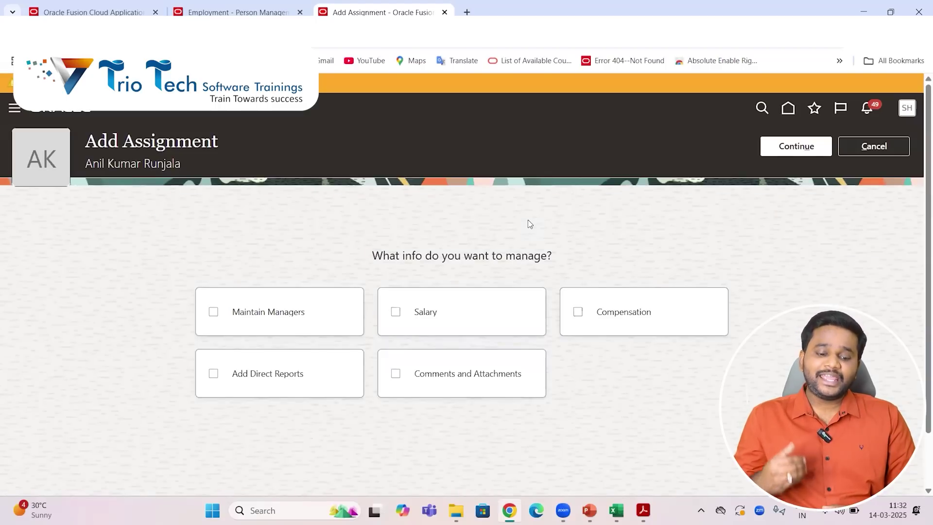
pyautogui.moveTo(378, 255); pyautogui.dragTo(559, 257)
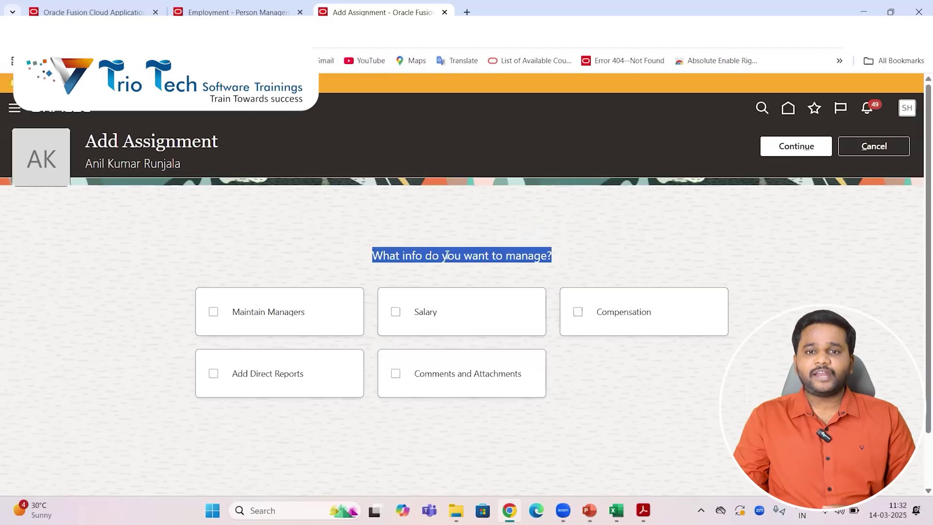
pyautogui.doubleClick(414, 257)
pyautogui.click(460, 256)
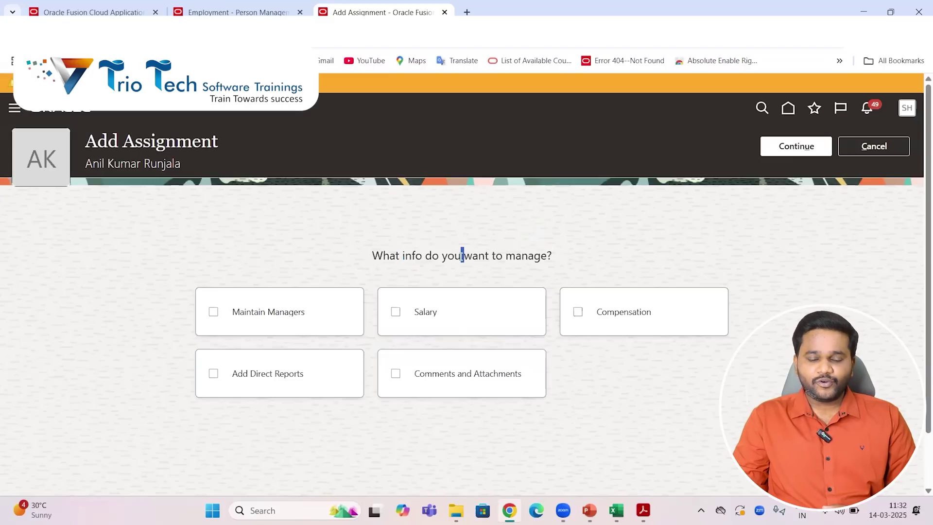
pyautogui.doubleClick(515, 256)
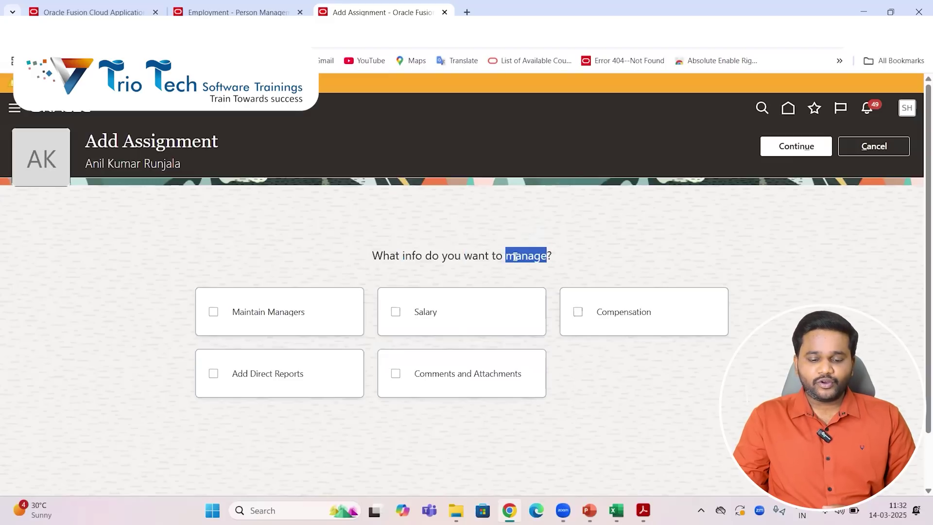
# Tick Maintain Managers, Salary, Compensation, Comments and Attachments, and Add Direct Reports.
pyautogui.click(307, 310)
pyautogui.click(455, 314)
pyautogui.click(620, 317)
pyautogui.click(437, 364)
pyautogui.click(299, 371)
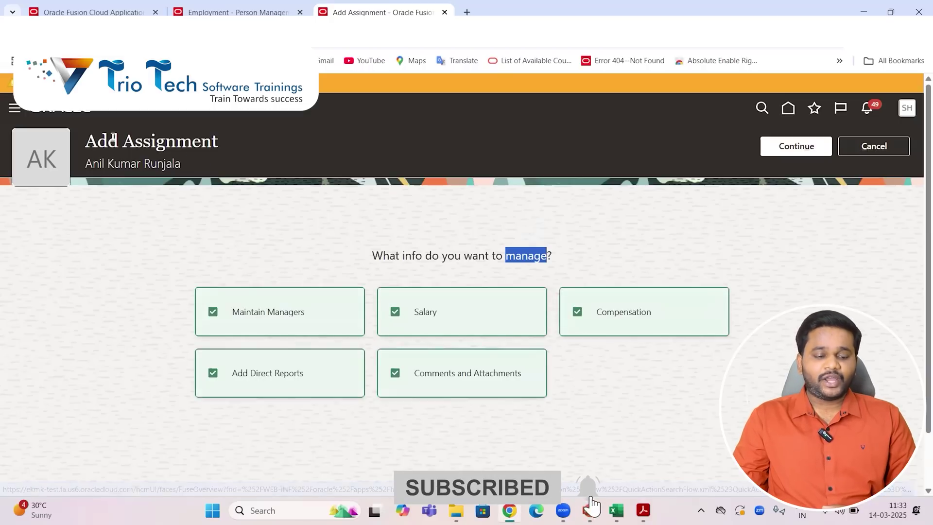
pyautogui.moveTo(108, 141); pyautogui.dragTo(216, 141)
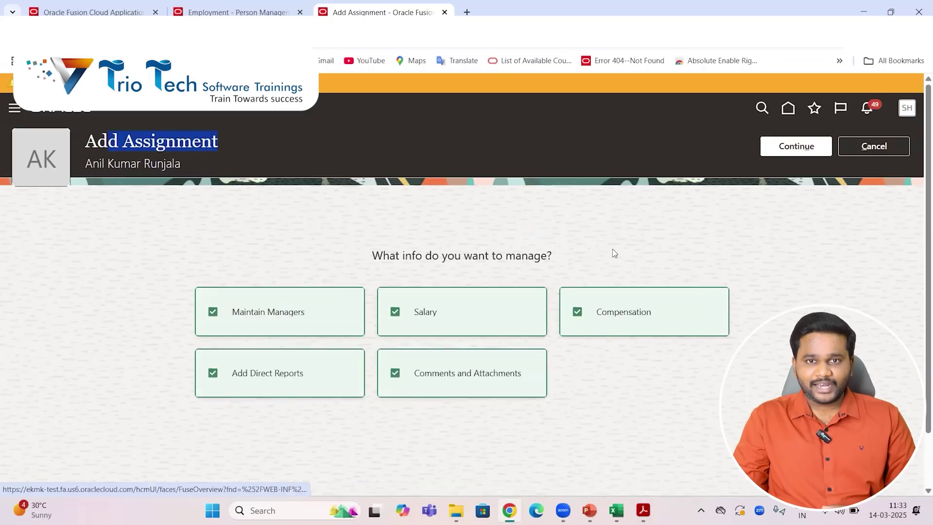
pyautogui.click(256, 7)
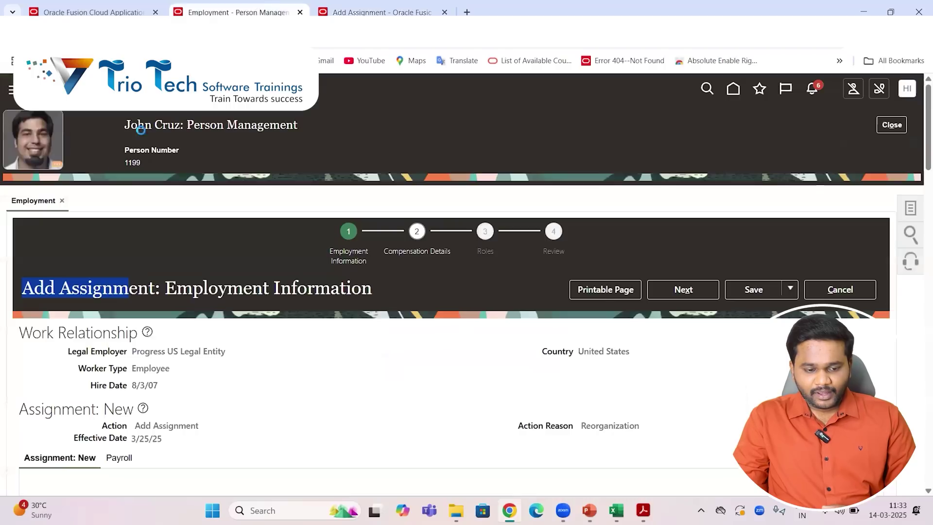
pyautogui.doubleClick(134, 288)
pyautogui.scroll(-3, 238, 325)
pyautogui.scroll(3, 278, 305)
pyautogui.moveTo(195, 286); pyautogui.dragTo(408, 278)
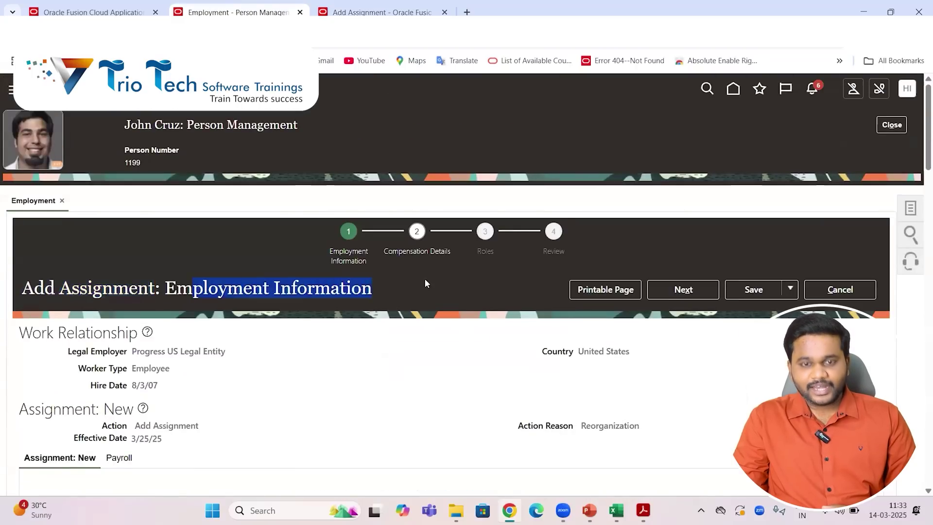
pyautogui.scroll(-4, 153, 348)
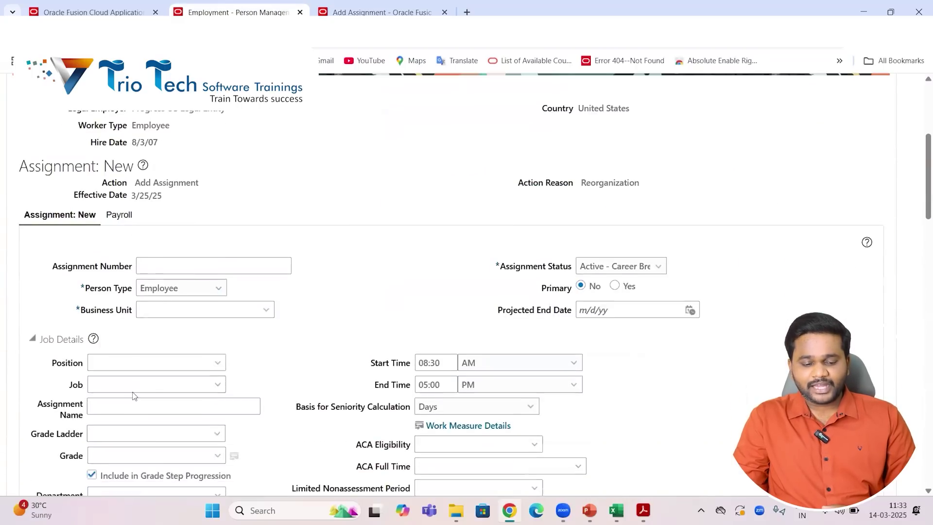
pyautogui.scroll(4, 152, 351)
pyautogui.click(339, 12)
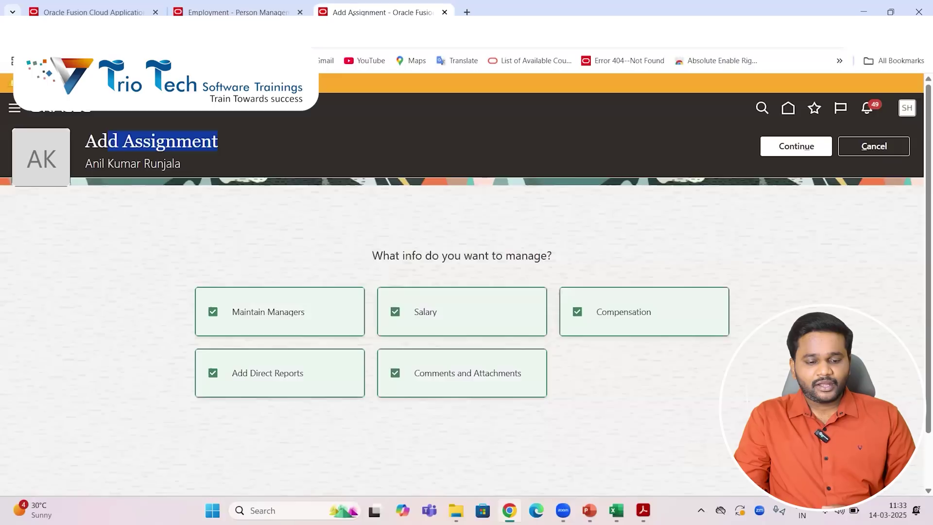
pyautogui.moveTo(98, 142); pyautogui.dragTo(278, 145)
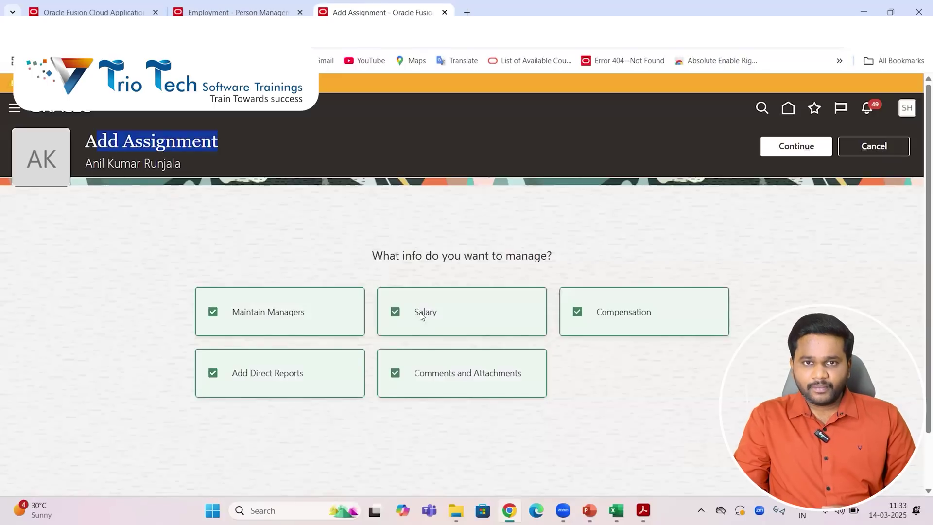
pyautogui.moveTo(375, 256); pyautogui.dragTo(582, 259)
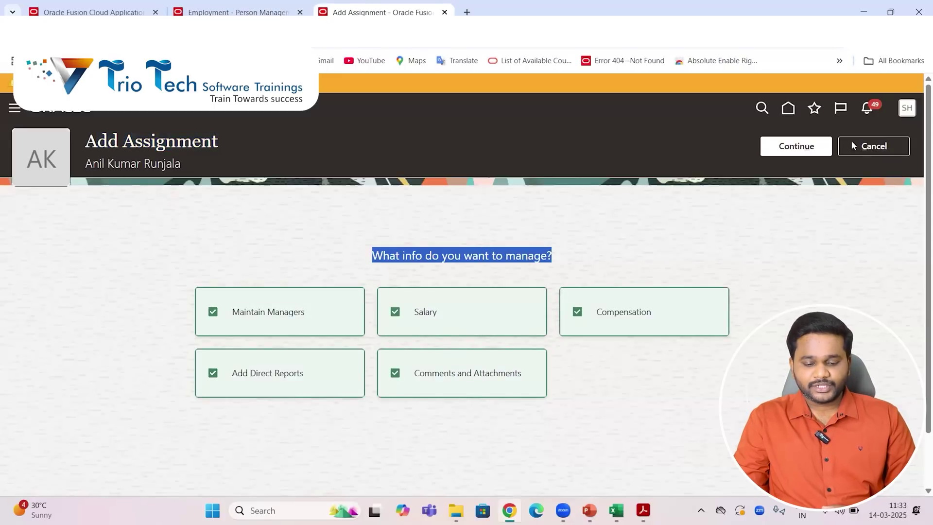
pyautogui.click(795, 147)
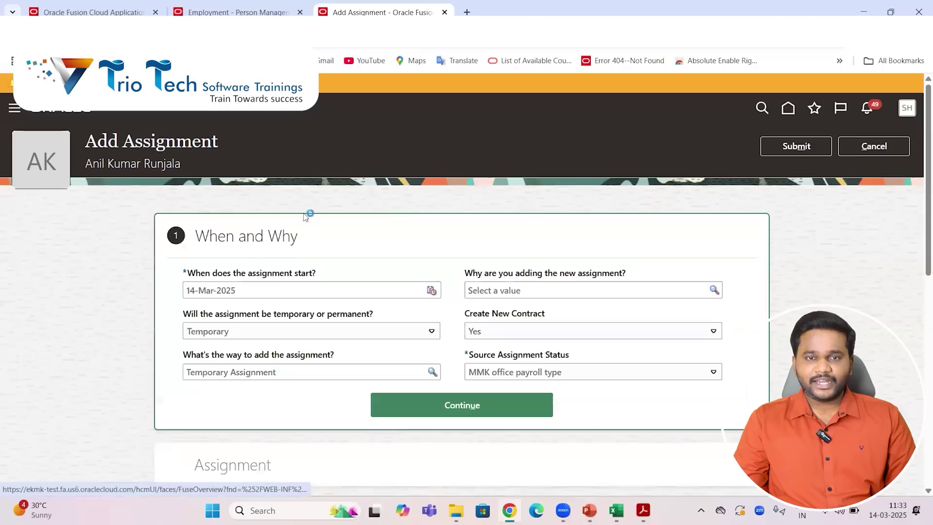
pyautogui.scroll(-2, 229, 214)
pyautogui.scroll(-3, 231, 210)
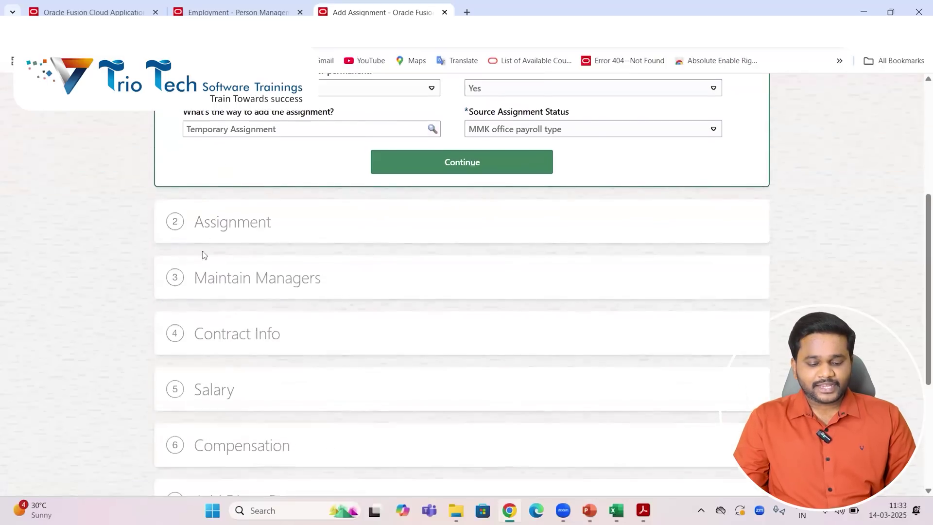
pyautogui.scroll(5, 238, 267)
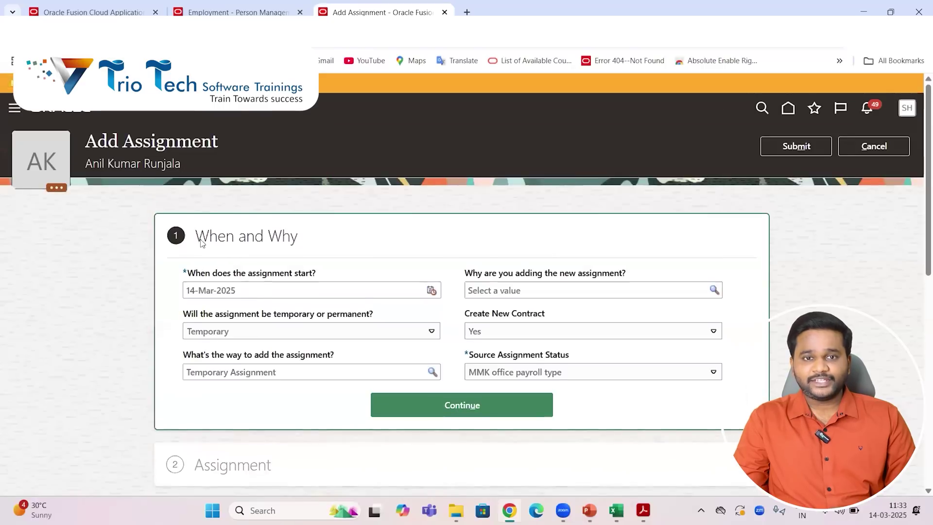
pyautogui.moveTo(200, 241); pyautogui.dragTo(297, 242)
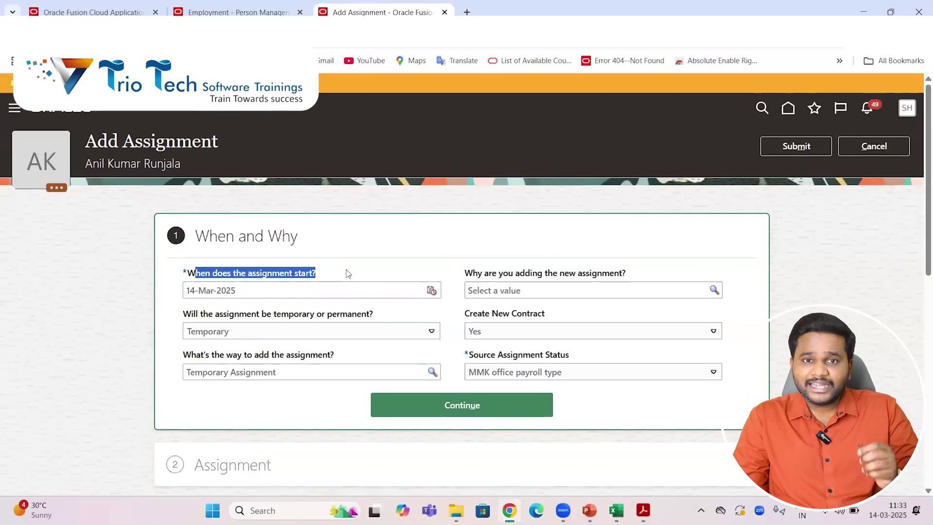
# Compare against the classic Employment page, then return to the Redwood Add Assignment form.
pyautogui.click(238, 12)
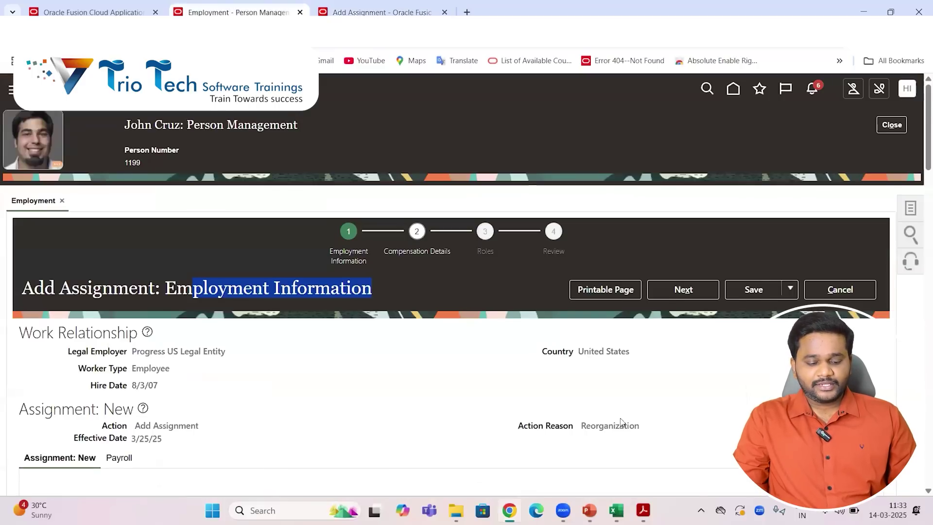
pyautogui.scroll(-3, 198, 414)
pyautogui.moveTo(158, 305); pyautogui.dragTo(198, 304)
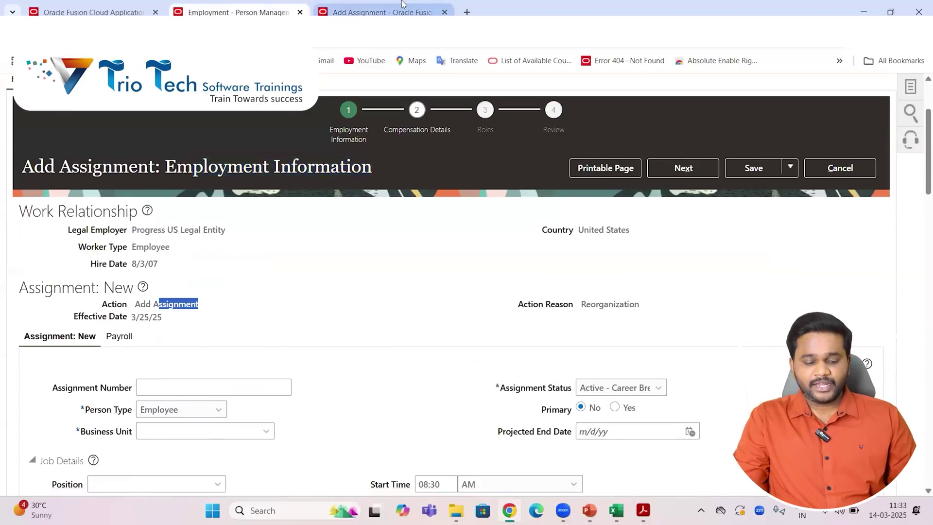
pyautogui.click(384, 12)
# Check the 14-Mar-2025 start date and keep the assignment as Temporary.
pyautogui.doubleClick(263, 273)
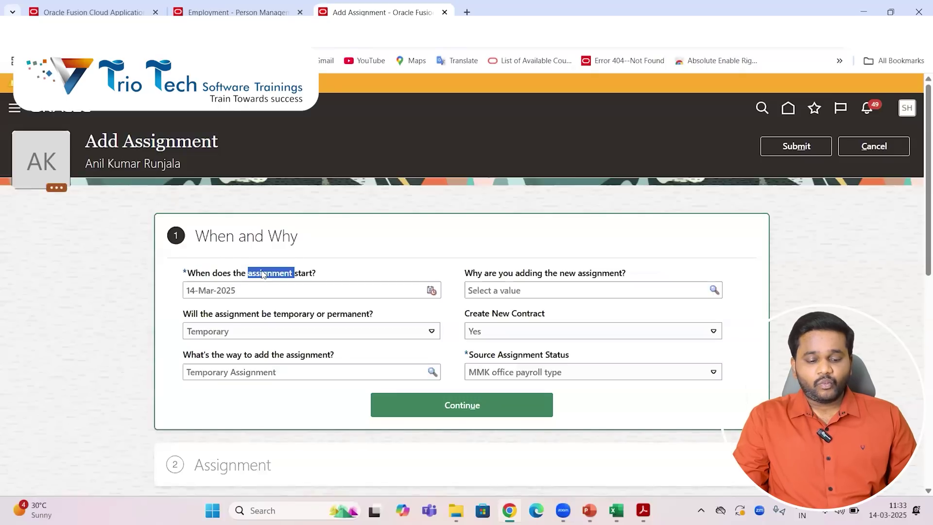
pyautogui.click(432, 292)
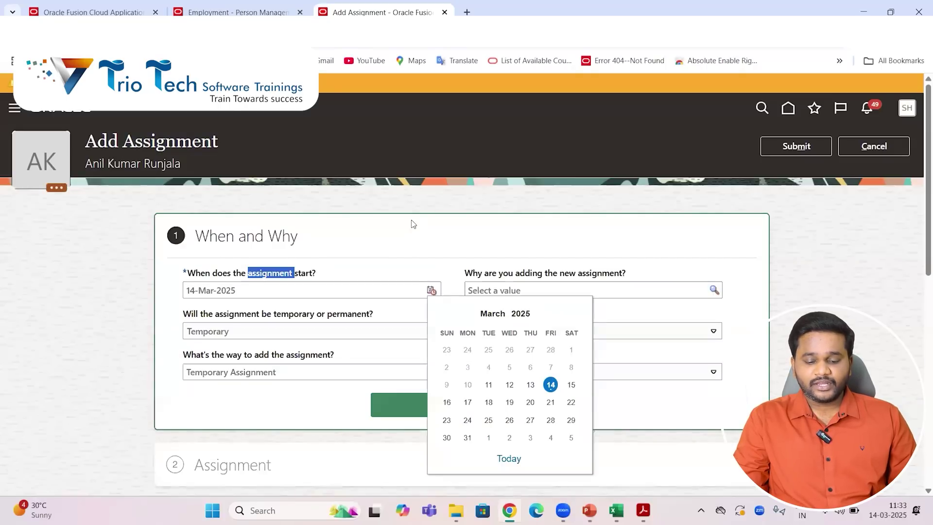
pyautogui.click(366, 250)
pyautogui.moveTo(208, 313); pyautogui.dragTo(380, 319)
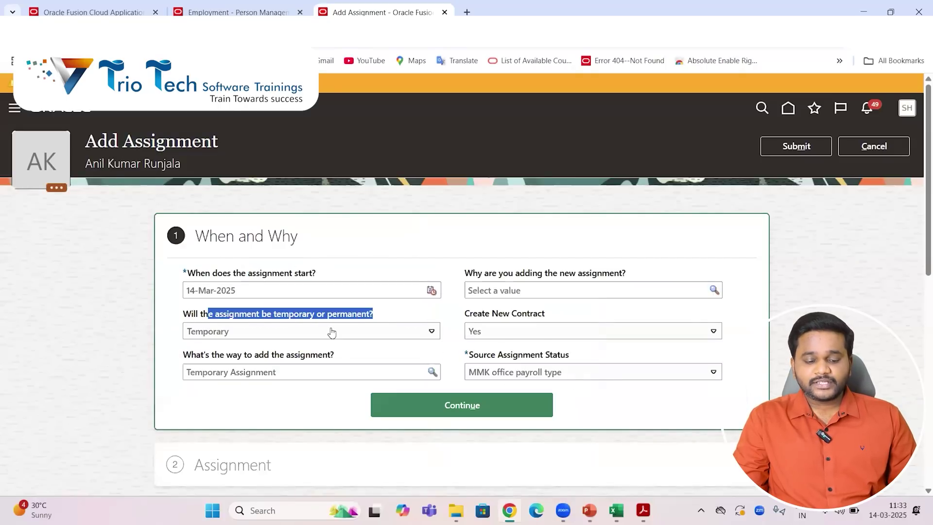
pyautogui.click(331, 331)
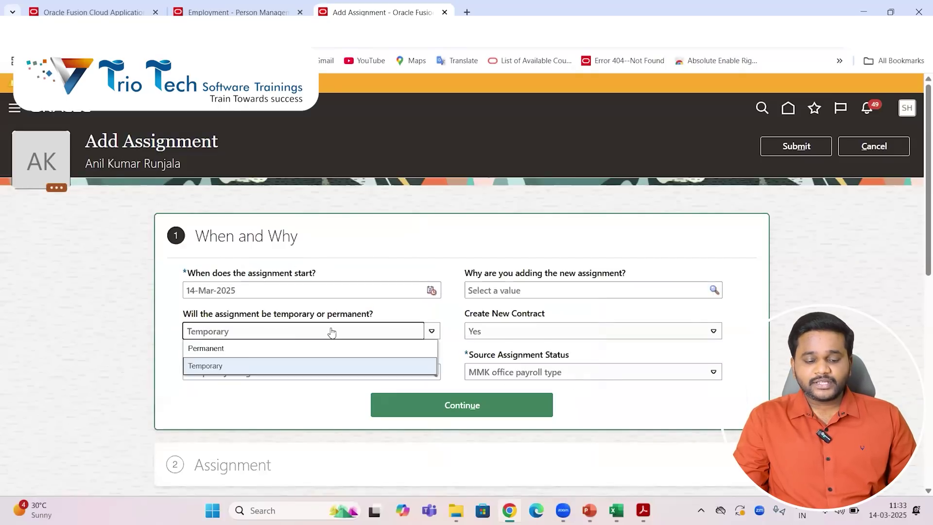
pyautogui.click(247, 365)
# Review the Temporary Assignment action and reason options, then continue past When and Why.
pyautogui.click(241, 371)
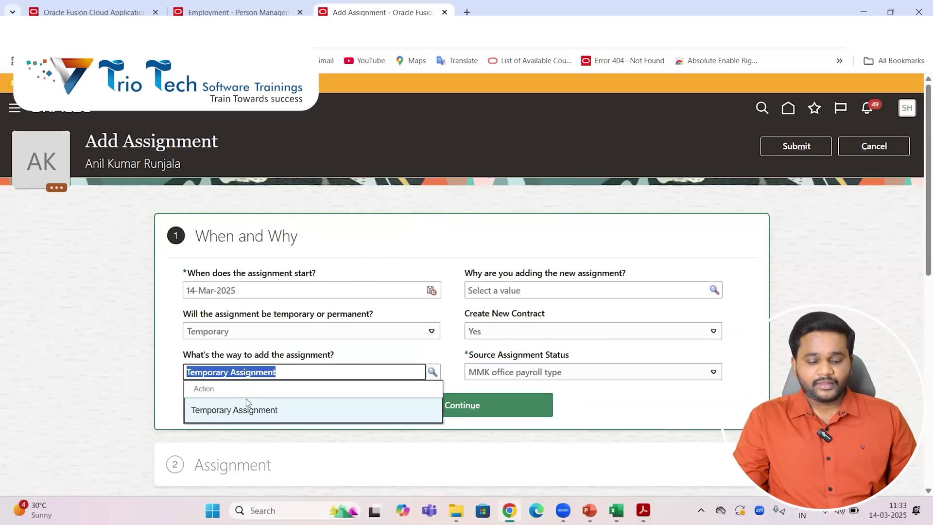
pyautogui.click(530, 290)
pyautogui.click(519, 235)
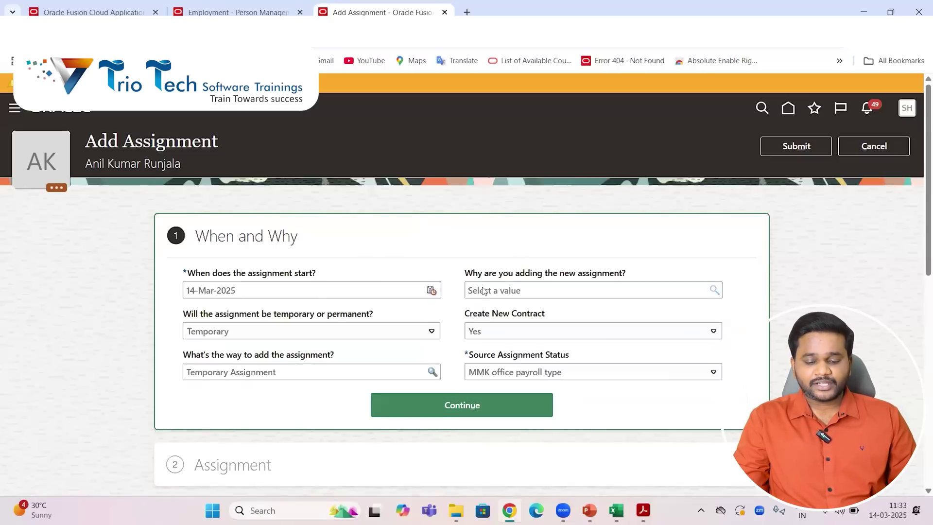
pyautogui.scroll(-2, 519, 235)
pyautogui.click(441, 291)
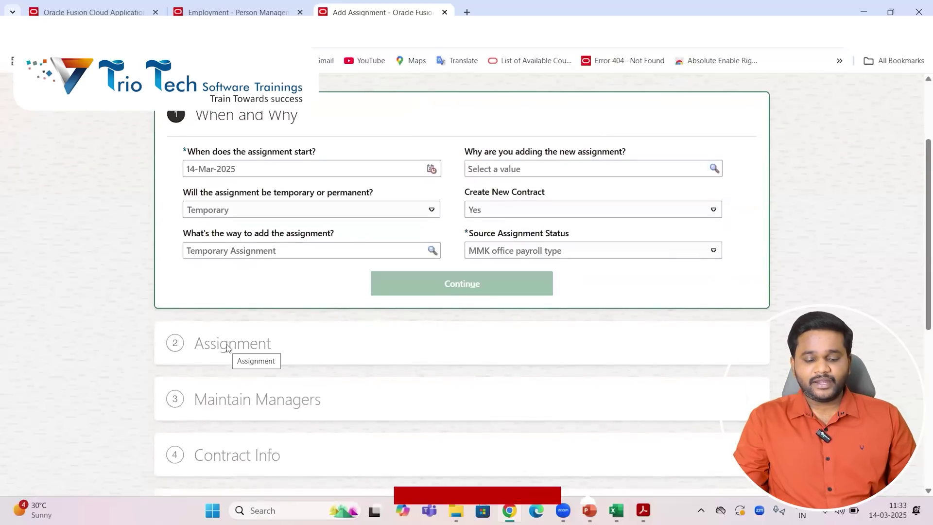
# Review the Assignment section prefilled with Account Manager, then go to the classic Employment page.
pyautogui.scroll(-2, 218, 352)
pyautogui.scroll(-3, 255, 294)
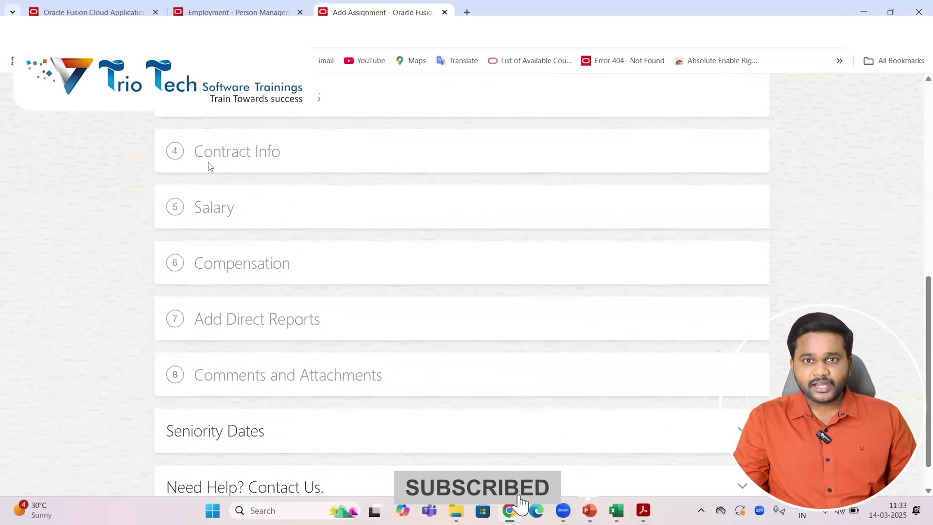
pyautogui.scroll(-2, 306, 286)
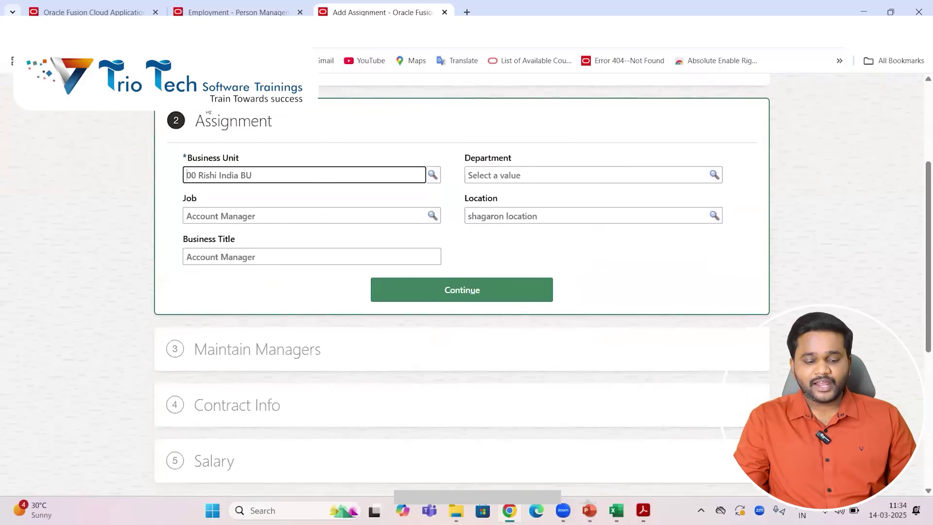
pyautogui.moveTo(195, 121); pyautogui.dragTo(270, 122)
pyautogui.scroll(2, 309, 292)
pyautogui.scroll(1, 308, 291)
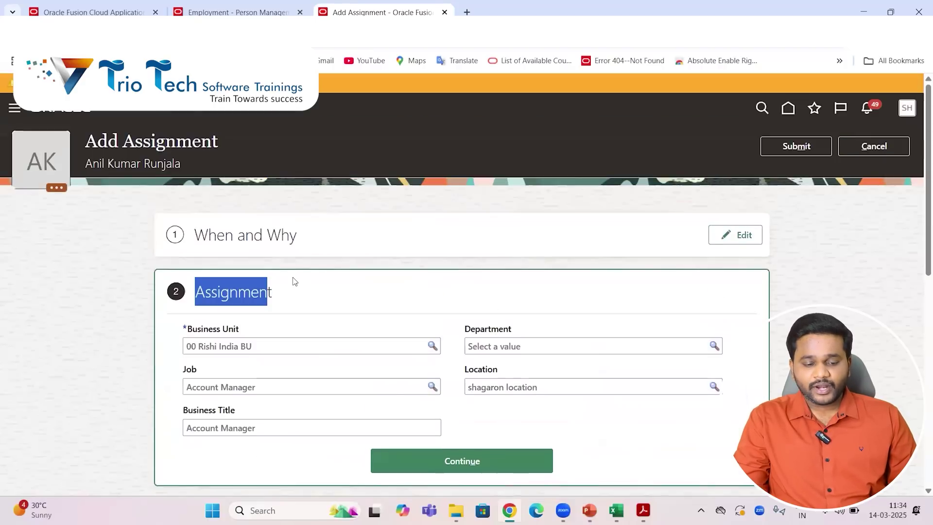
pyautogui.click(246, 6)
# Compare the classic Employment Information page with the Redwood form, ending on the Redwood Assignment step.
pyautogui.scroll(3, 292, 292)
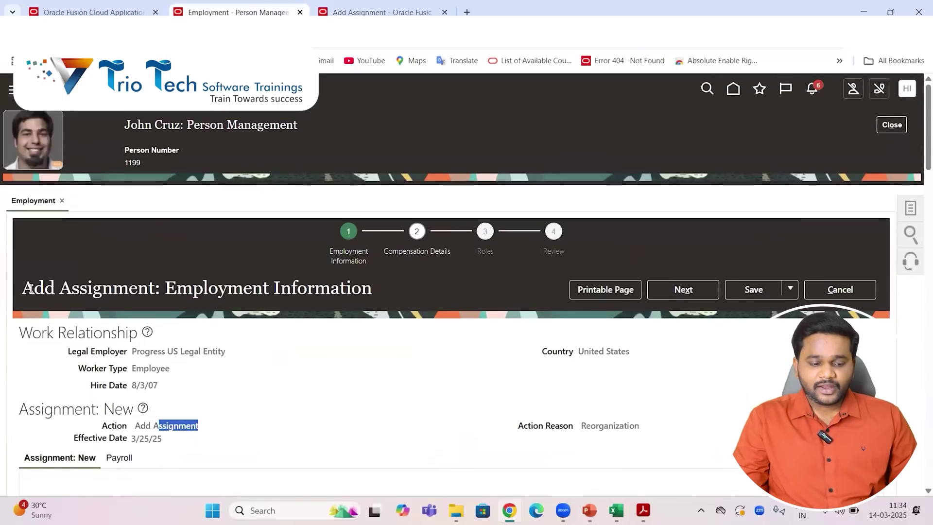
pyautogui.moveTo(34, 289); pyautogui.dragTo(161, 288)
pyautogui.click(382, 11)
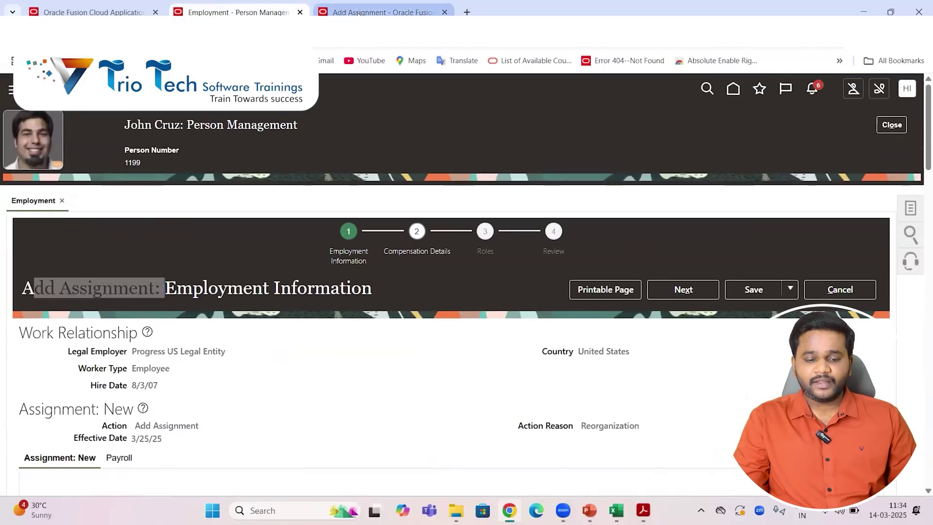
pyautogui.click(238, 12)
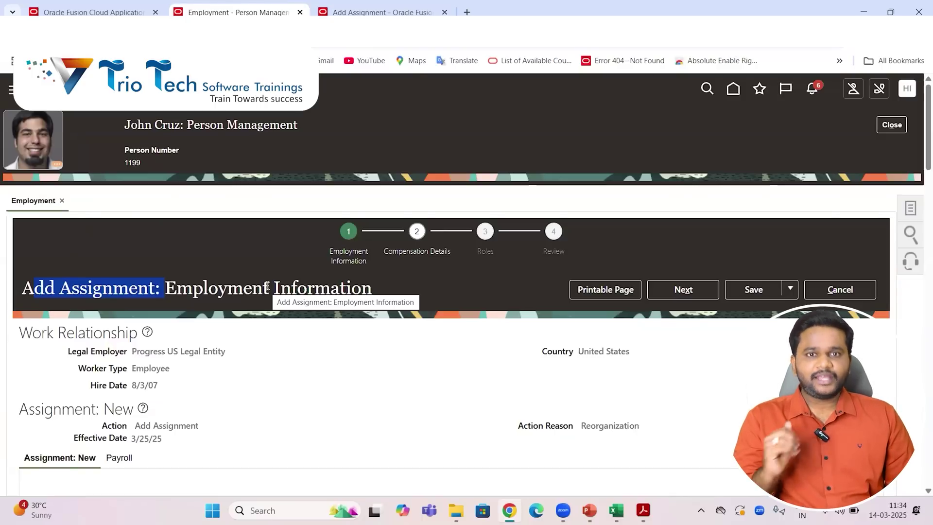
pyautogui.click(383, 12)
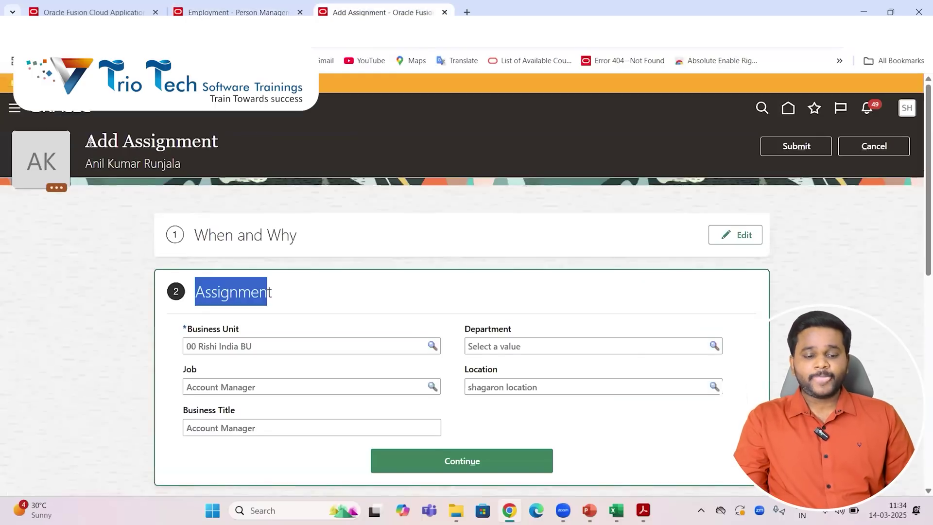
pyautogui.moveTo(90, 141); pyautogui.dragTo(199, 153)
pyautogui.scroll(-8, 258, 273)
pyautogui.scroll(8, 324, 262)
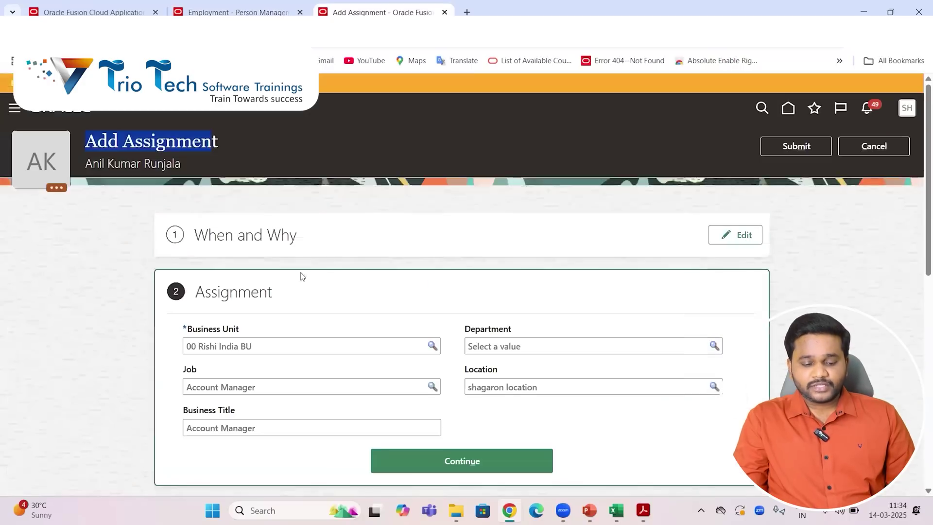
pyautogui.click(287, 156)
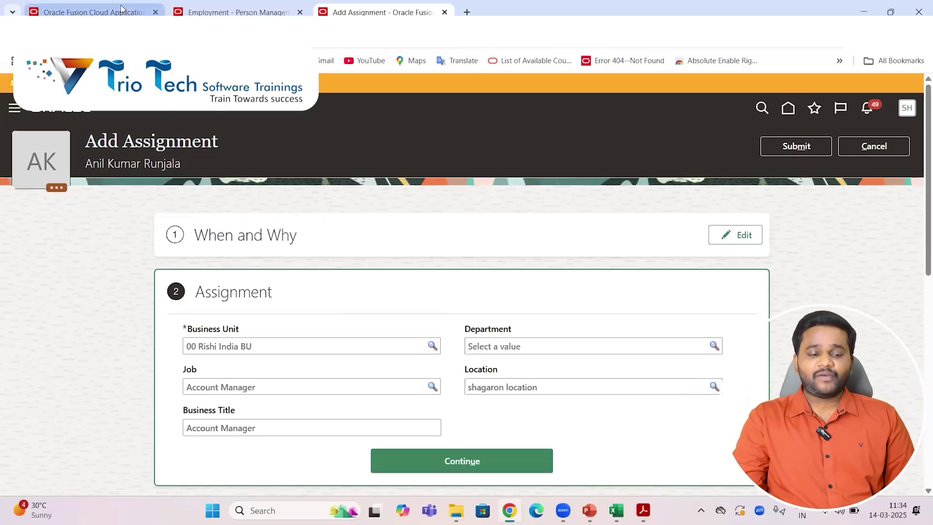
pyautogui.moveTo(121, 8)
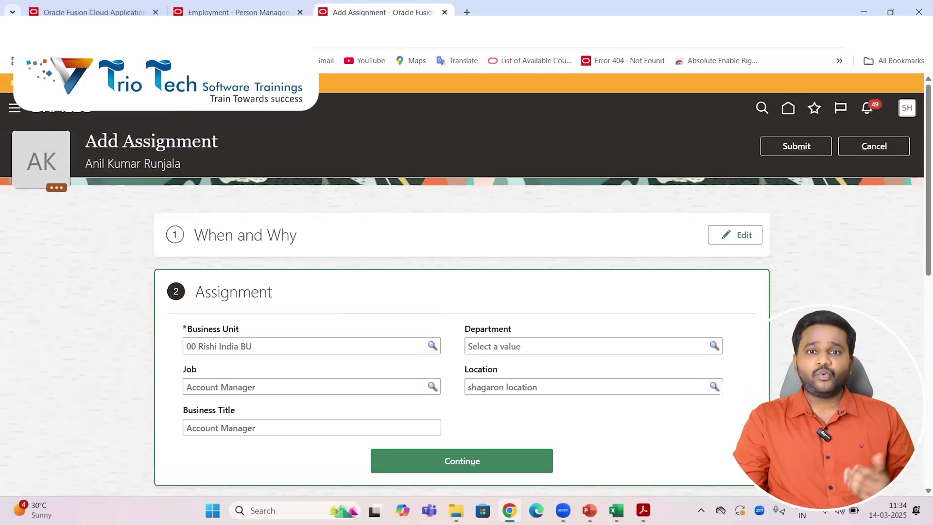
# In the first environment, launch Add Assignment from My Client Groups' full quick actions list.
pyautogui.click(91, 8)
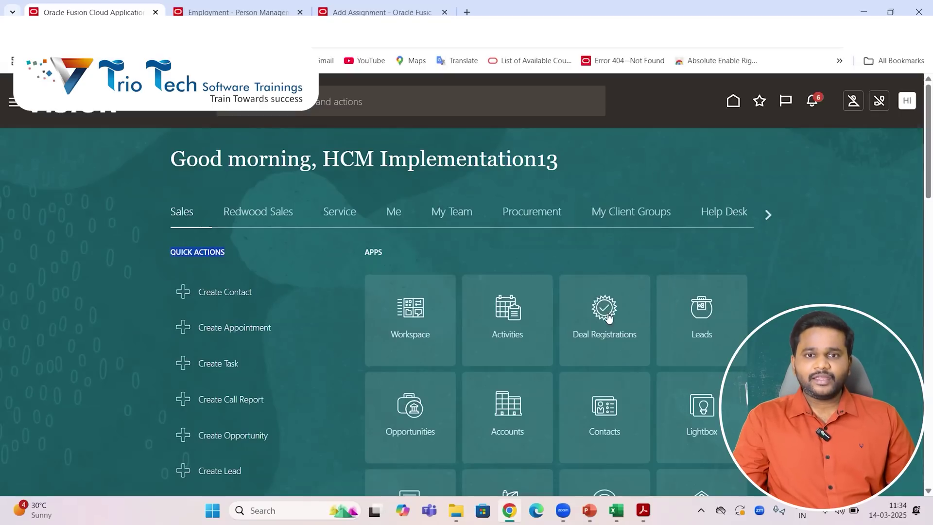
pyautogui.click(638, 214)
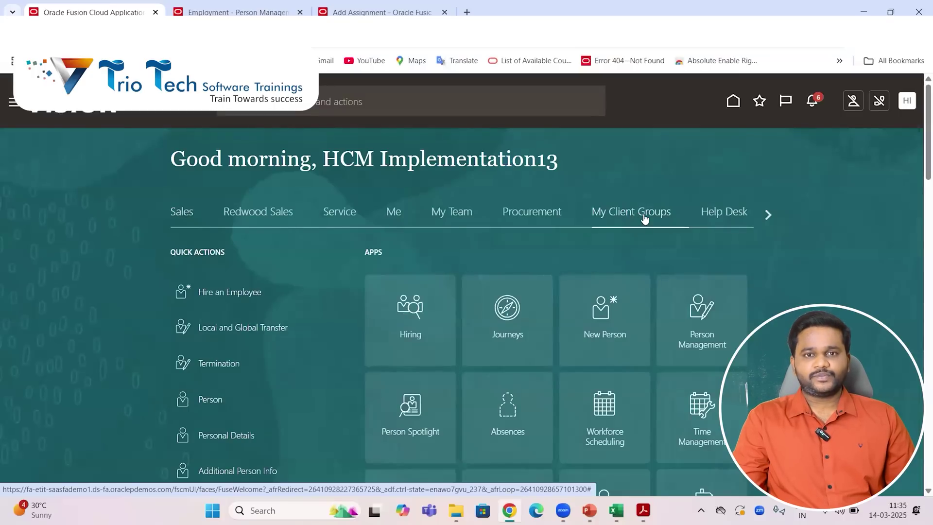
pyautogui.moveTo(171, 252); pyautogui.dragTo(227, 251)
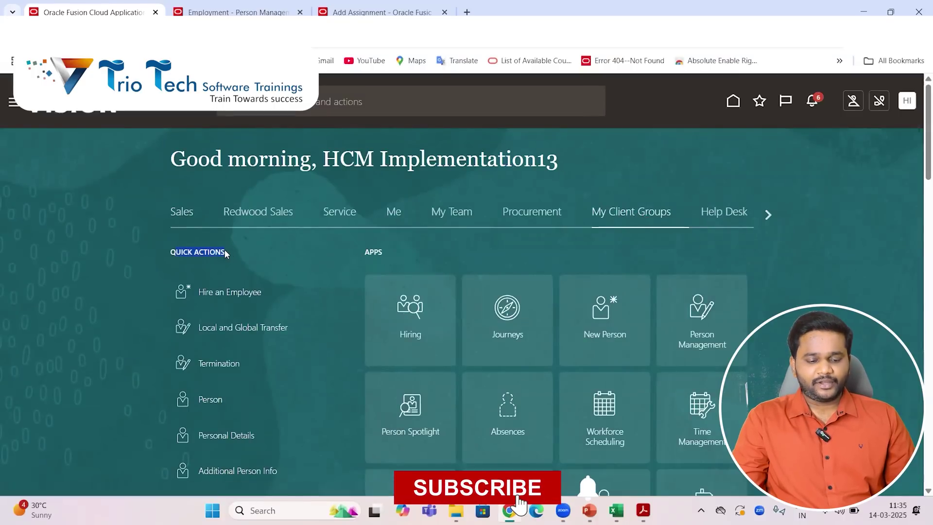
pyautogui.scroll(-8, 247, 292)
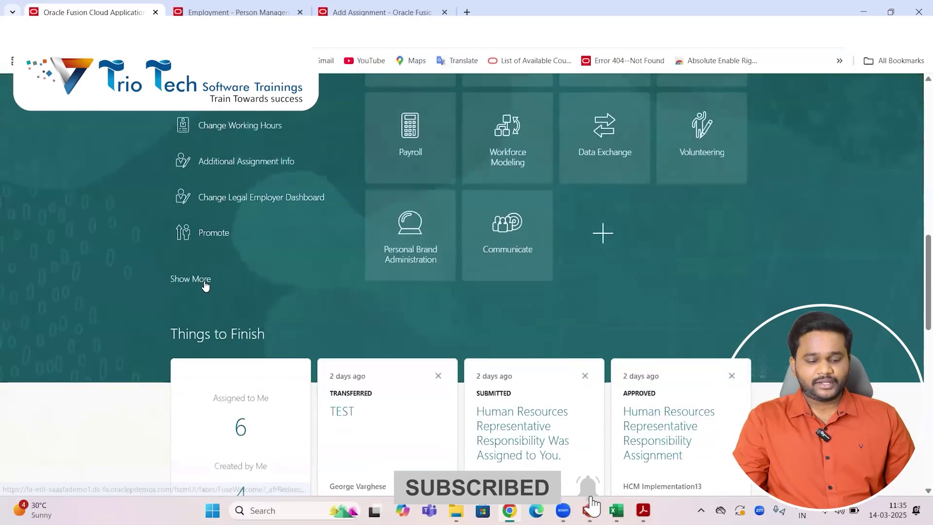
pyautogui.click(197, 278)
pyautogui.scroll(-1, 347, 267)
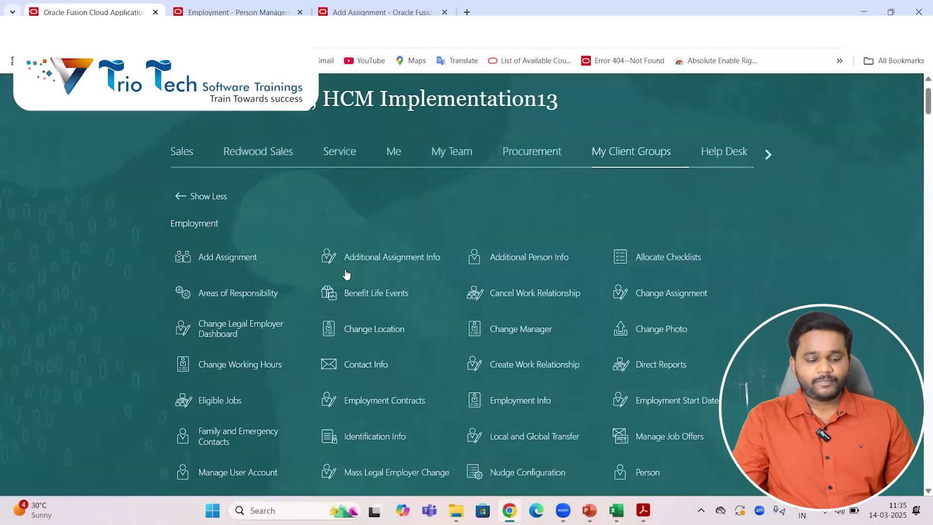
pyautogui.click(236, 259)
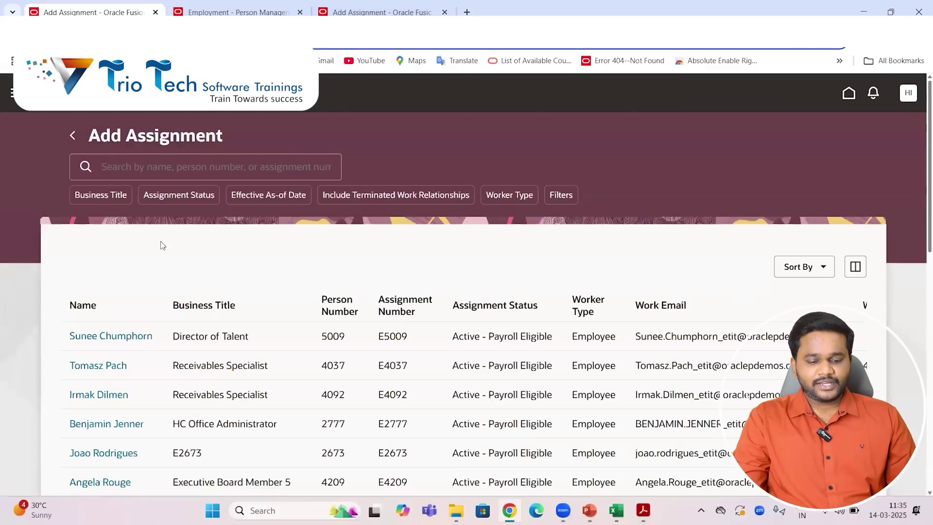
# Move the in-progress form ahead of Employment, launch another Add Assignment, then return to the worker list.
pyautogui.click(374, 12)
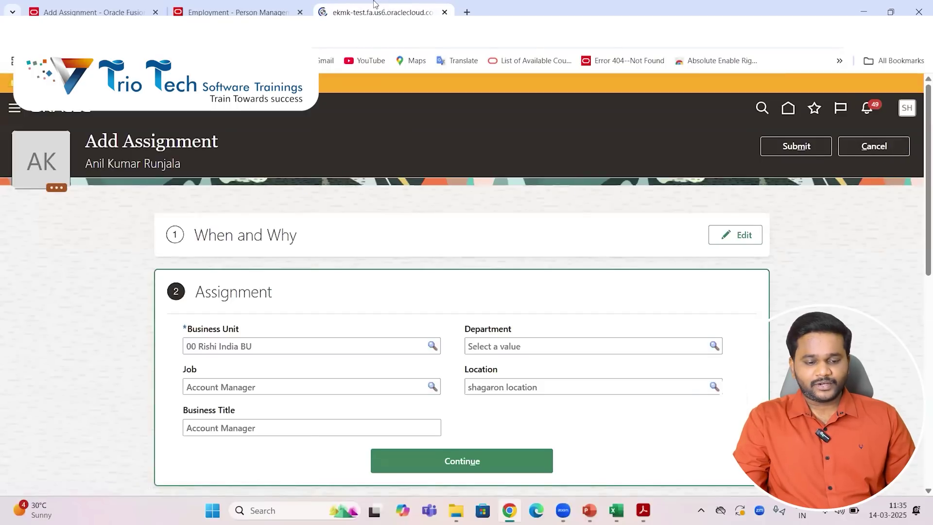
pyautogui.moveTo(379, 12); pyautogui.dragTo(272, 4)
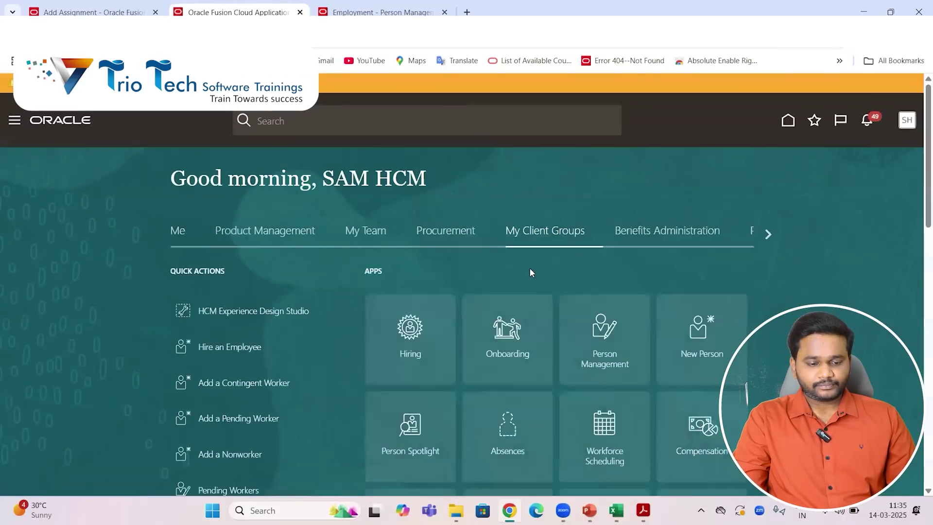
pyautogui.scroll(-10, 194, 350)
pyautogui.scroll(-5, 203, 354)
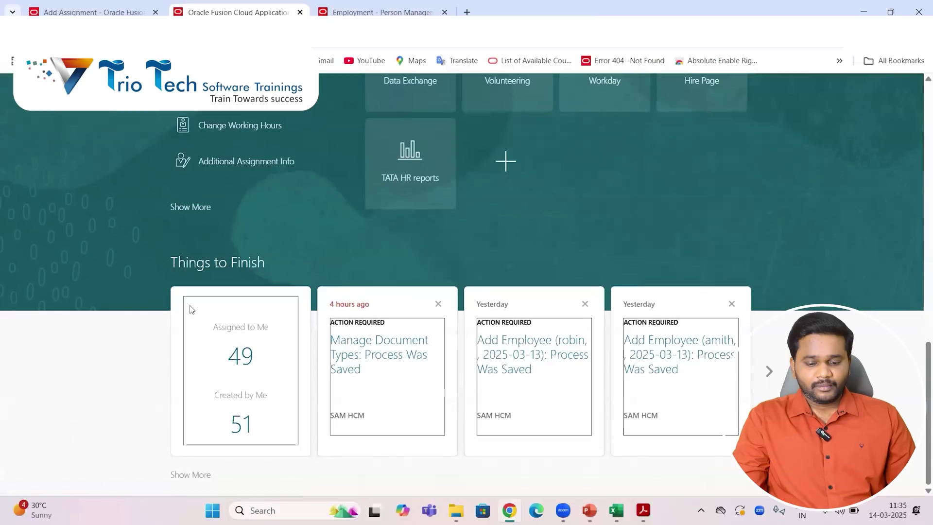
pyautogui.click(199, 208)
pyautogui.scroll(-5, 229, 311)
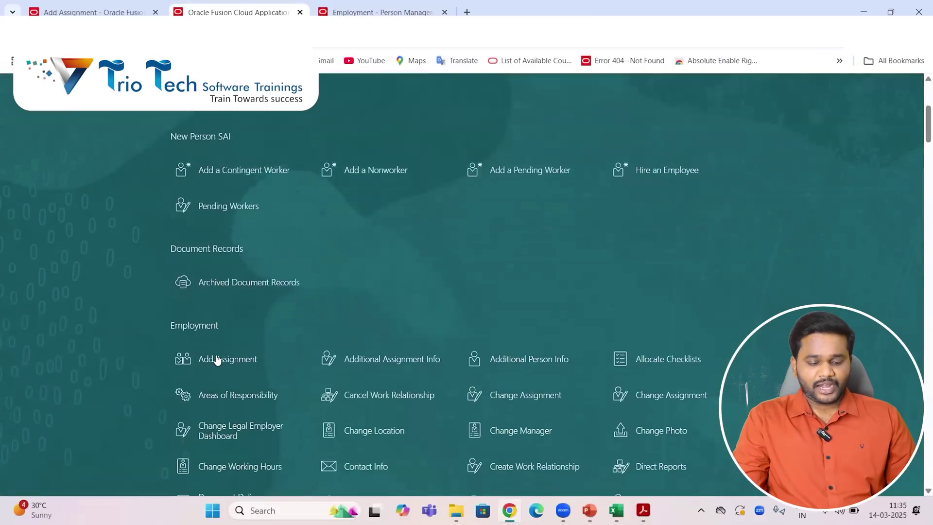
pyautogui.click(217, 360)
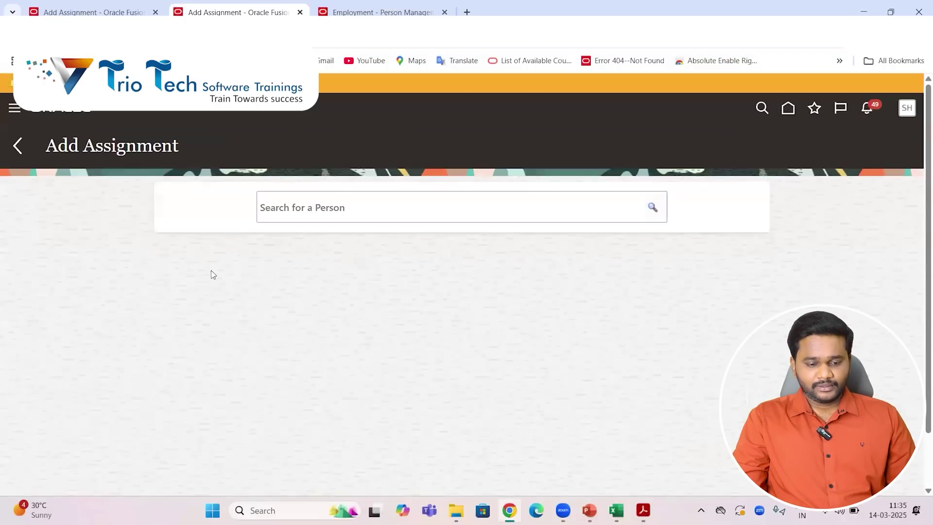
pyautogui.hotkey('ctrl', 'shift', 'Tab')
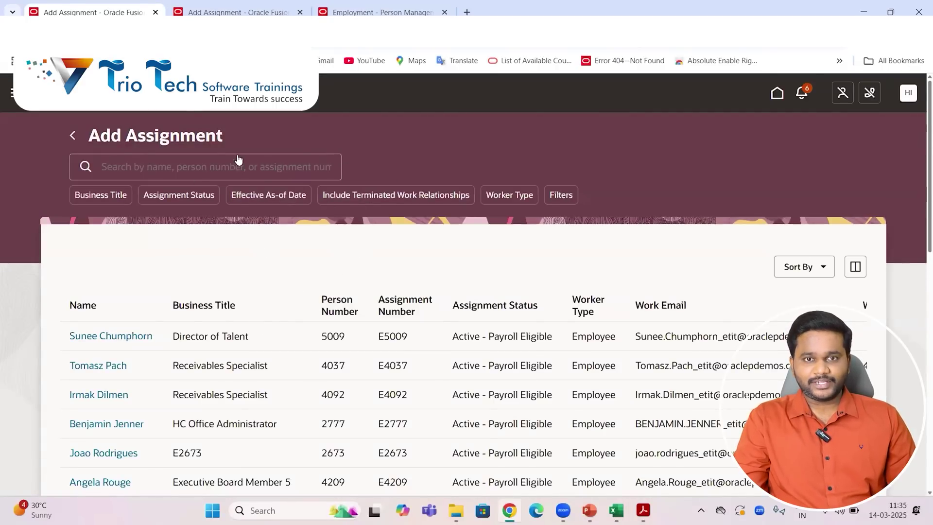
# Search for the worker in Redwood Add Assignment and pick them from the suggestions.
pyautogui.click(158, 164)
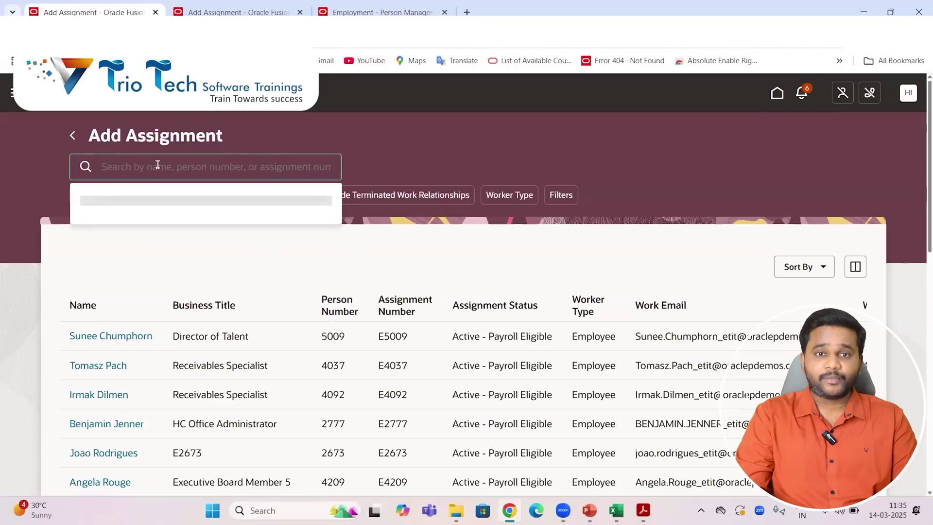
pyautogui.write('john')
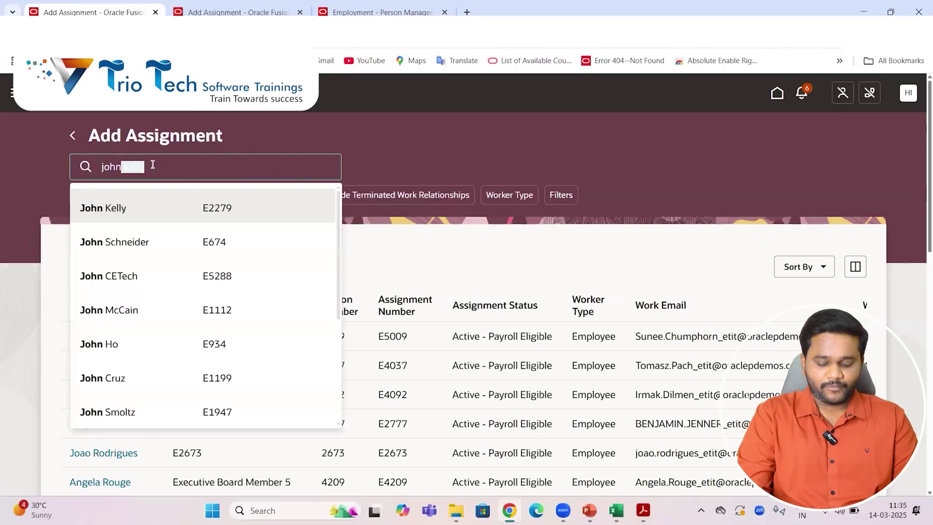
pyautogui.click(108, 385)
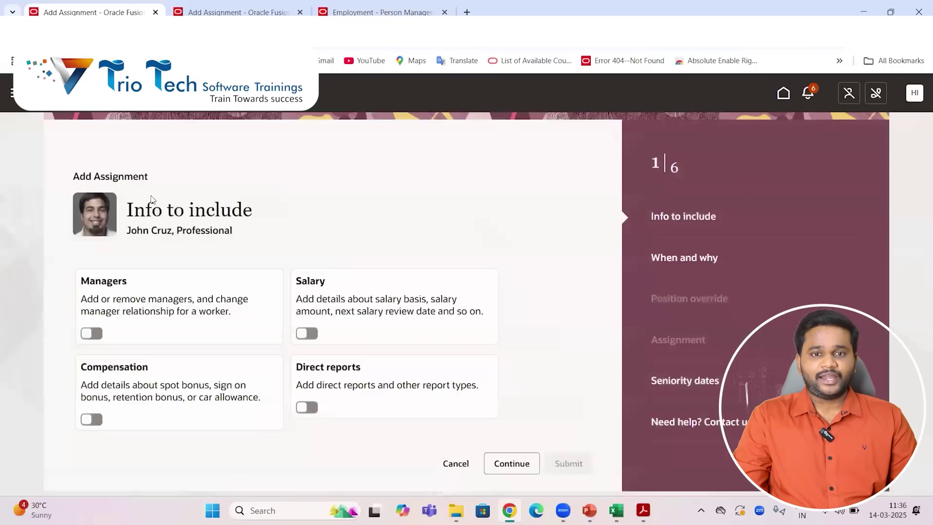
pyautogui.moveTo(137, 176); pyautogui.dragTo(83, 176)
# In the responsive Add Assignment page, choose the recently used person.
pyautogui.click(231, 10)
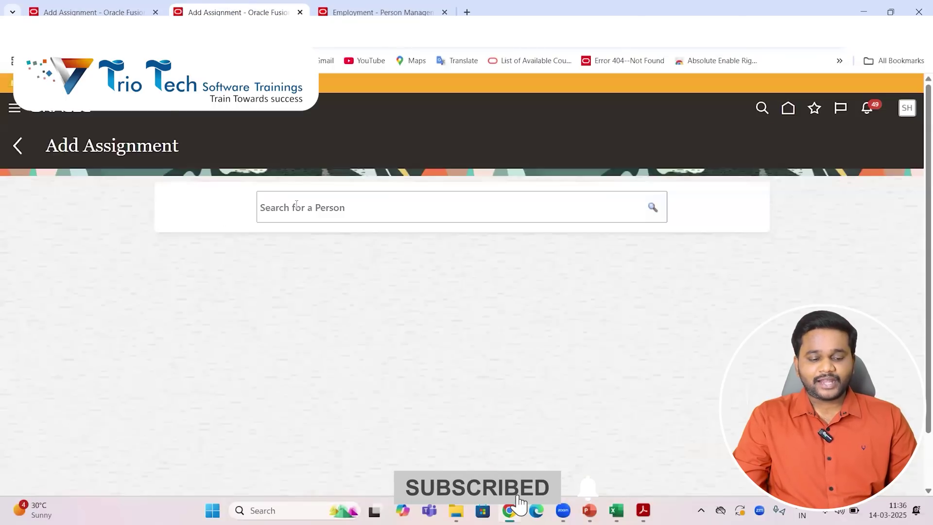
pyautogui.click(311, 208)
pyautogui.click(328, 286)
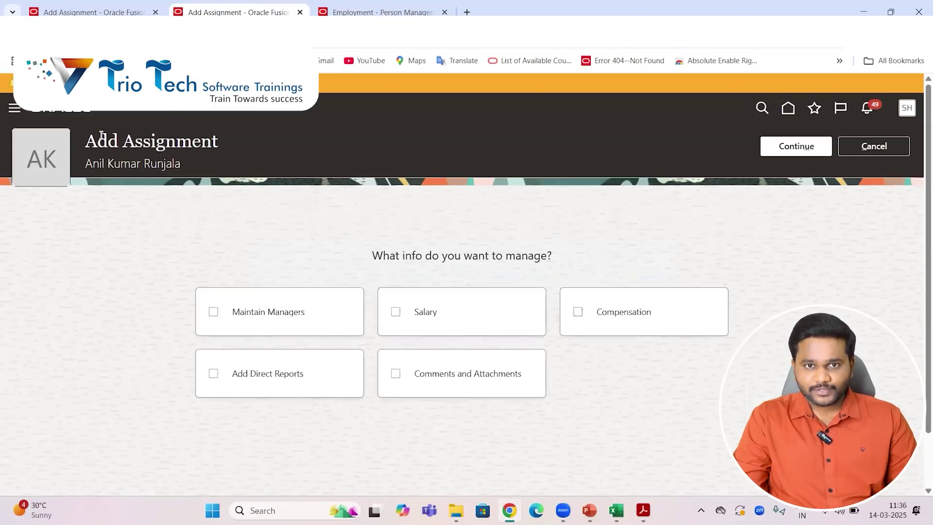
pyautogui.moveTo(98, 140); pyautogui.dragTo(201, 141)
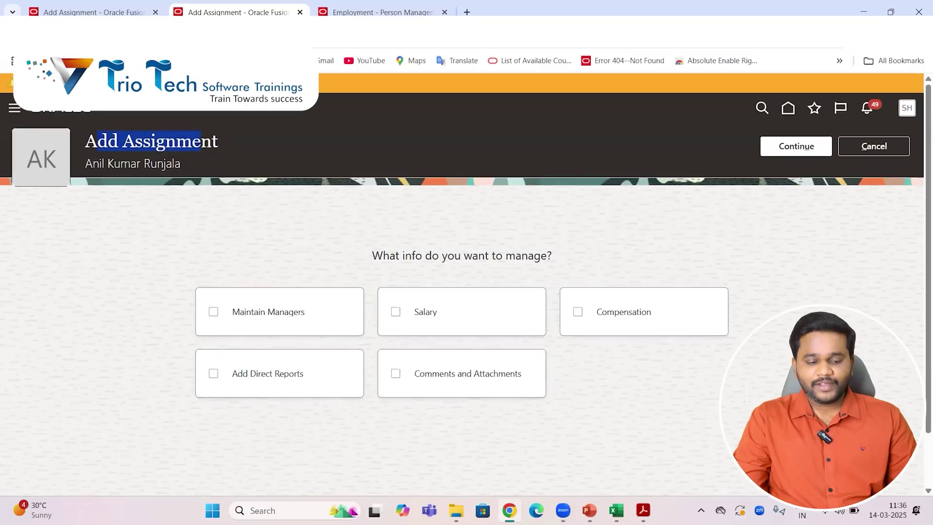
pyautogui.click(124, 7)
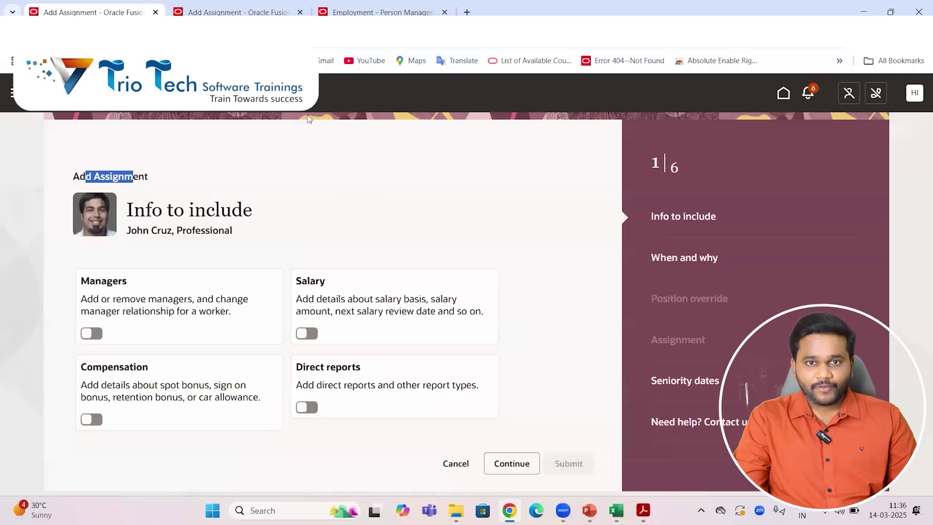
# Include Managers, Salary, Direct reports and Compensation, then continue to When and why.
pyautogui.click(306, 181)
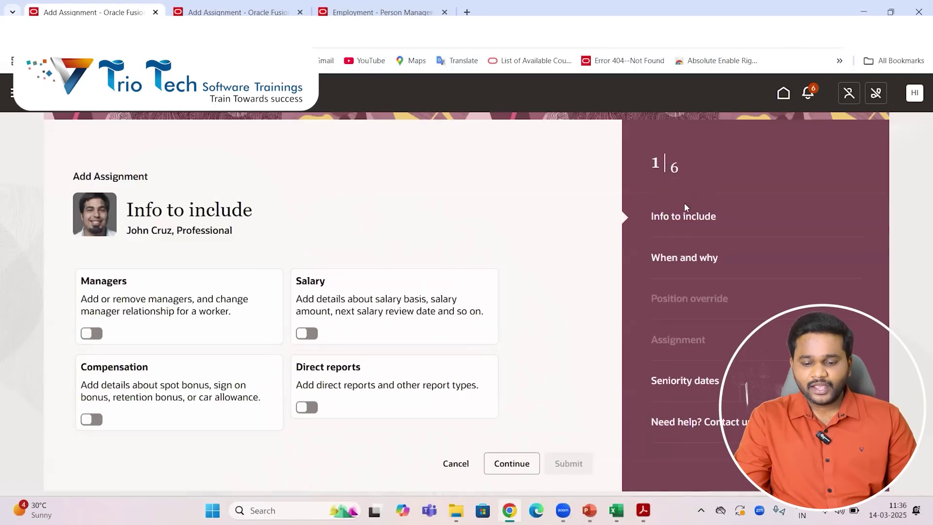
pyautogui.moveTo(233, 211); pyautogui.dragTo(235, 235)
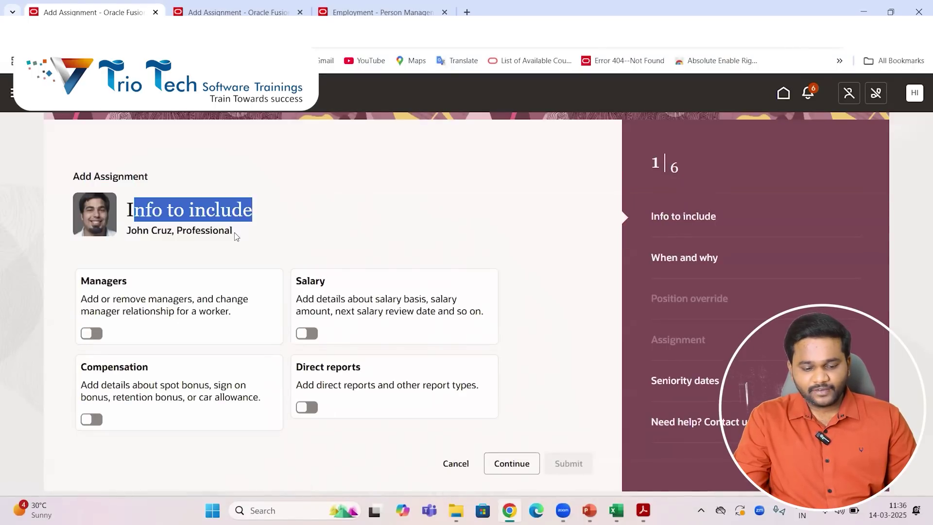
pyautogui.click(99, 334)
pyautogui.click(306, 335)
pyautogui.click(309, 411)
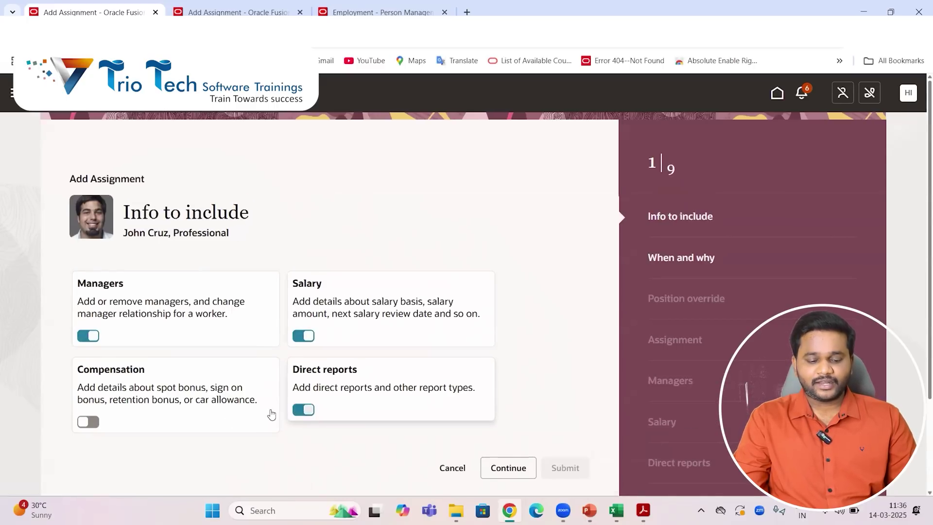
pyautogui.click(93, 422)
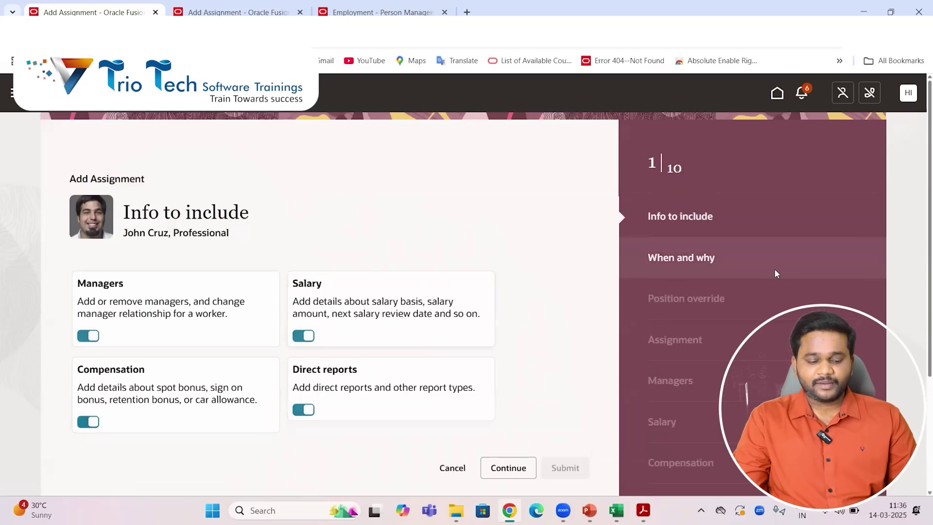
pyautogui.scroll(-2, 694, 273)
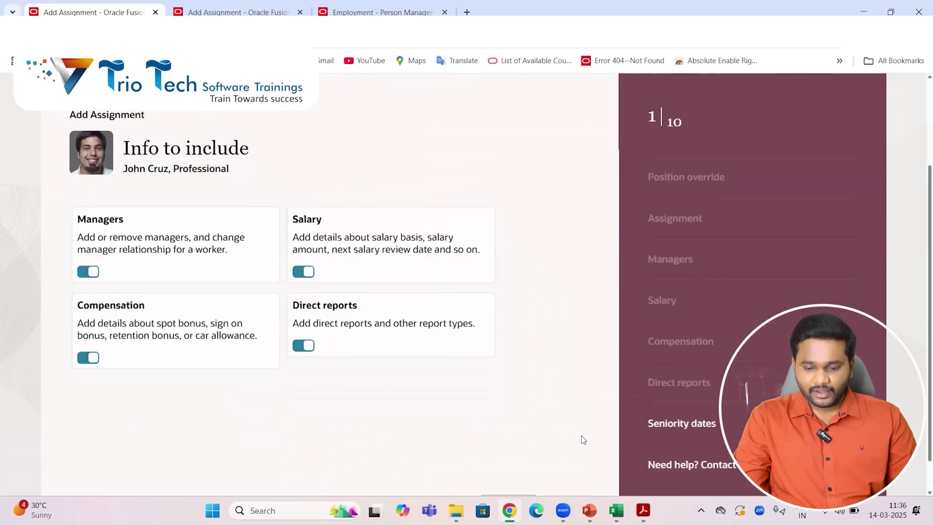
pyautogui.scroll(-1, 573, 308)
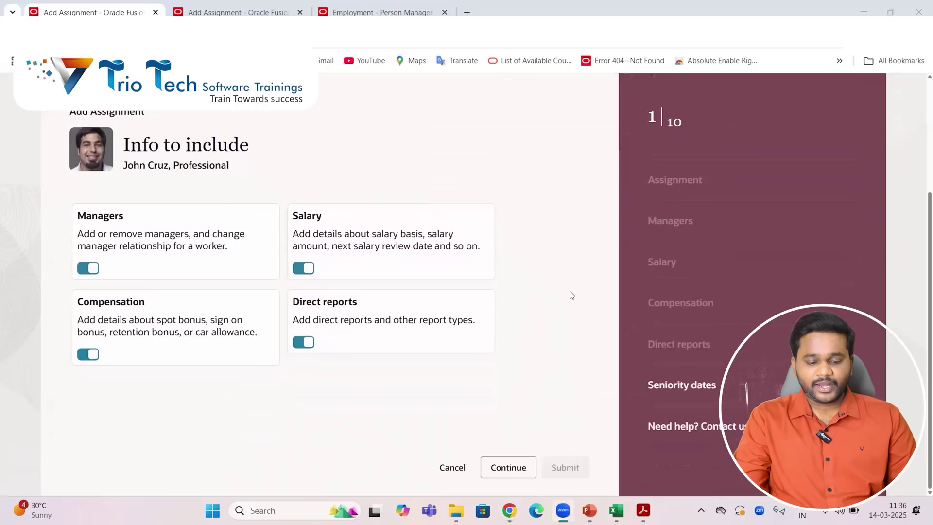
pyautogui.click(508, 467)
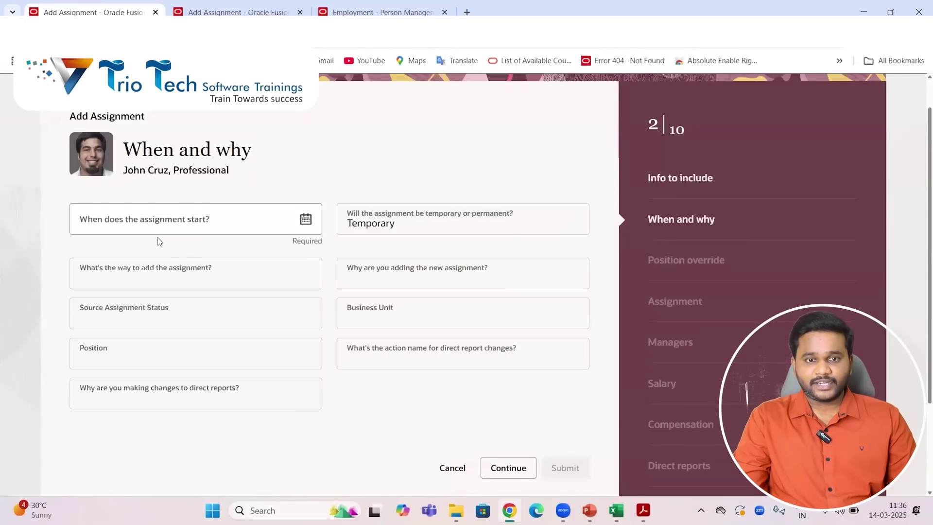
# Set the assignment start date to 15 March 2025 and review the ways to add the assignment.
pyautogui.click(305, 221)
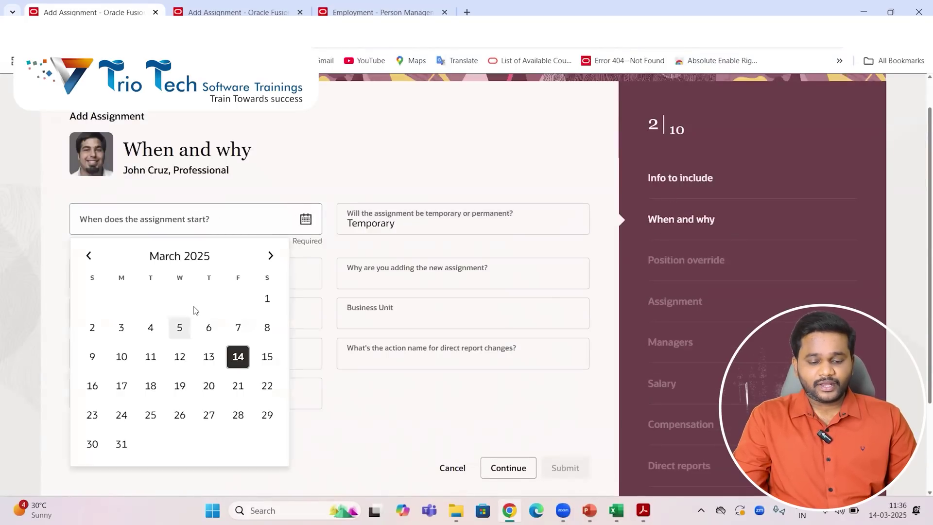
pyautogui.click(383, 183)
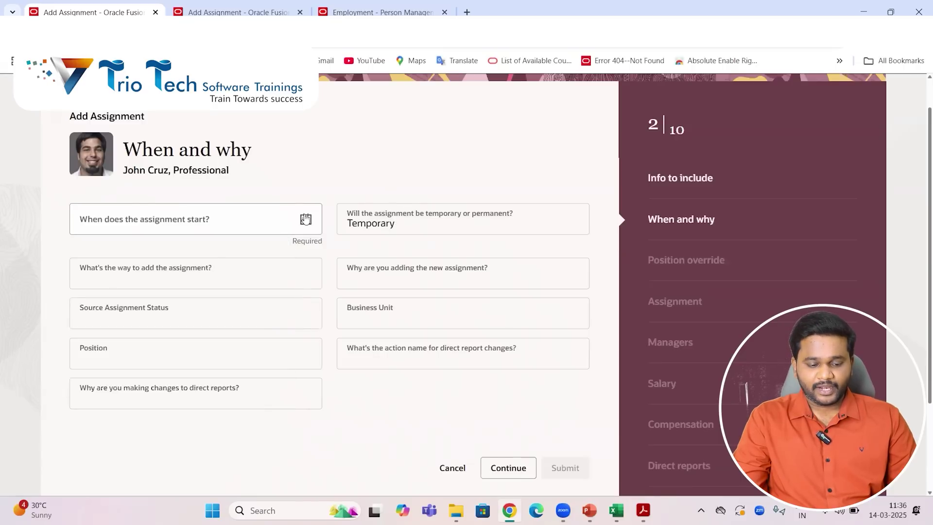
pyautogui.click(306, 219)
pyautogui.click(267, 358)
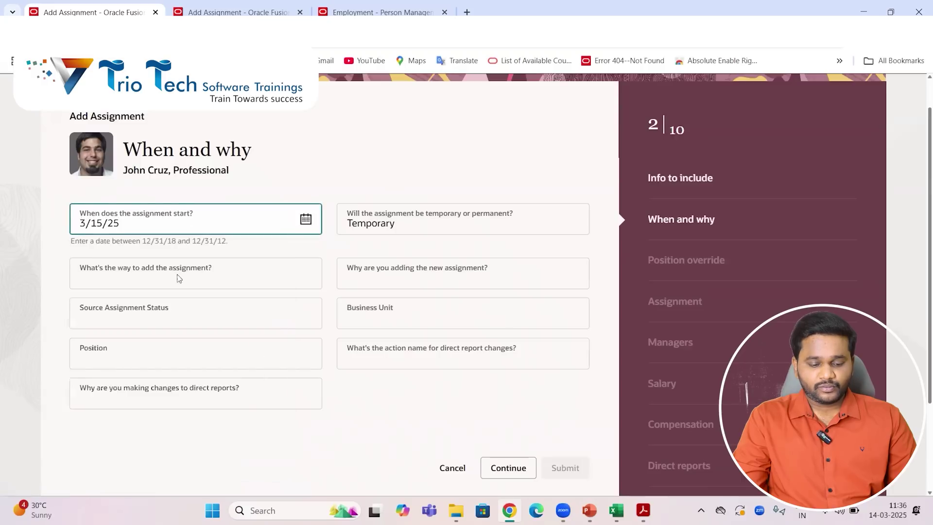
pyautogui.press('Tab')
pyautogui.click(256, 254)
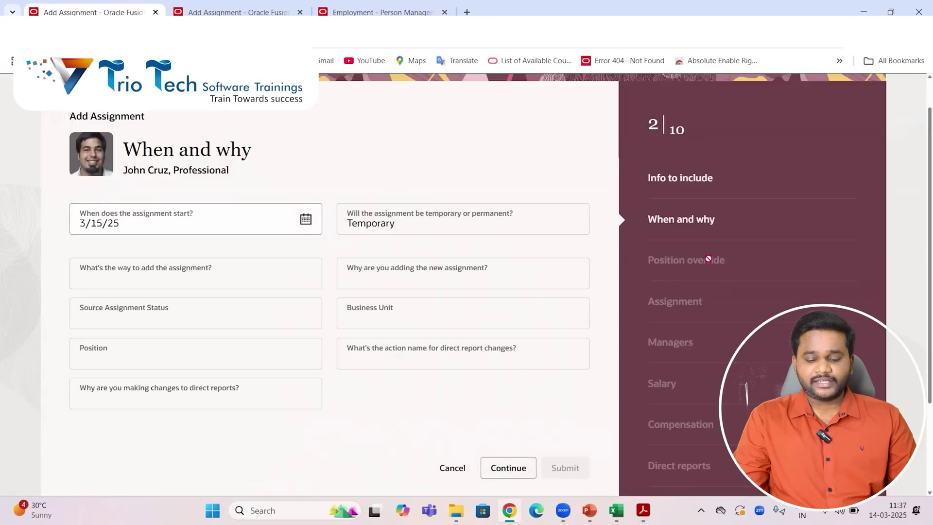
pyautogui.scroll(-3, 708, 259)
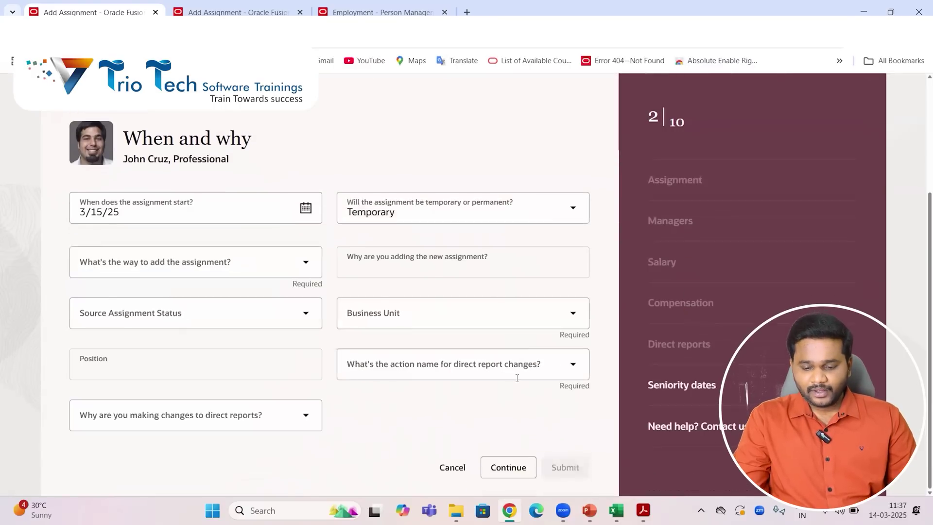
pyautogui.click(258, 270)
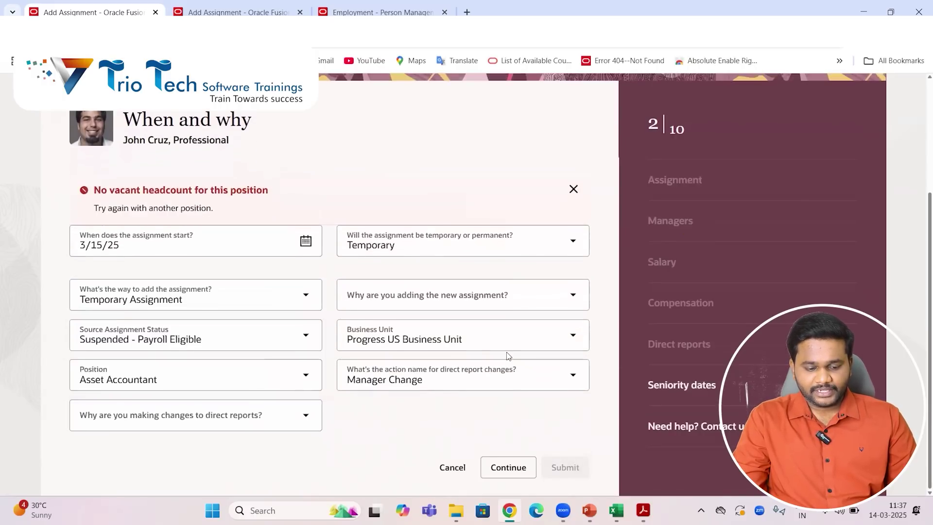
pyautogui.scroll(2, 506, 356)
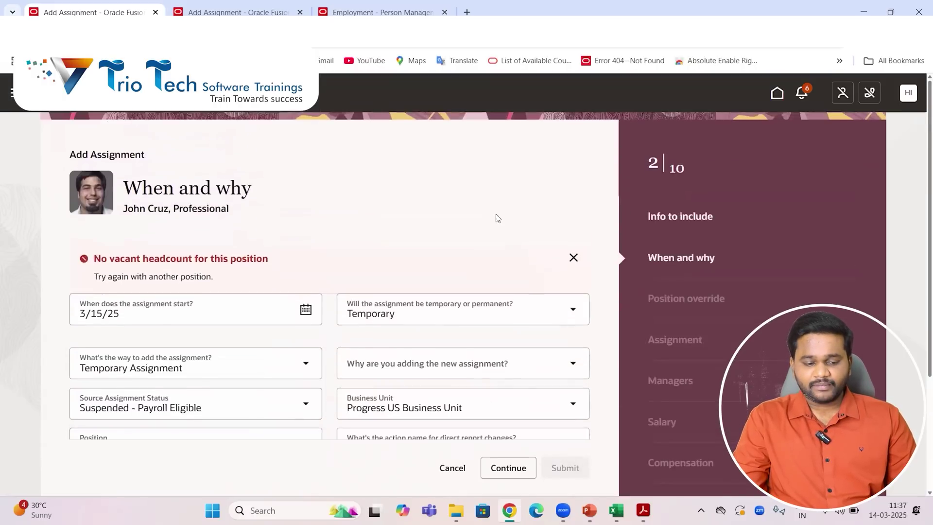
# Review the classic Add Assignment Employment Information page, effective 3/25/25 with reason Reorganization.
pyautogui.click(375, 12)
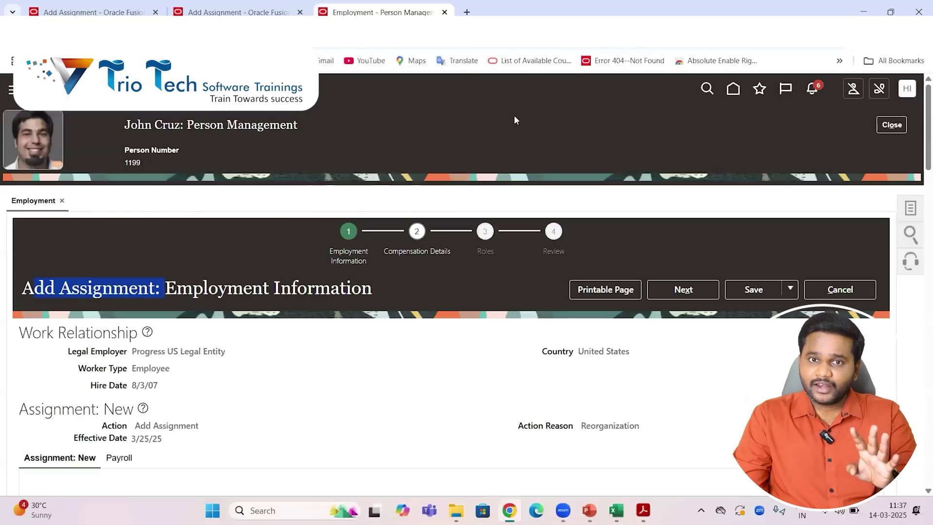
pyautogui.click(97, 305)
pyautogui.moveTo(44, 287); pyautogui.dragTo(128, 289)
pyautogui.scroll(-1, 504, 325)
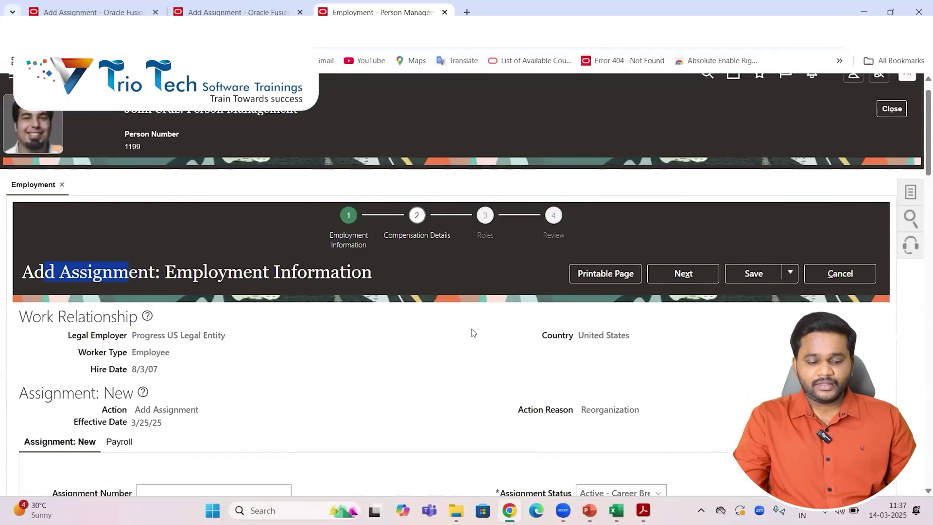
pyautogui.scroll(-5, 503, 326)
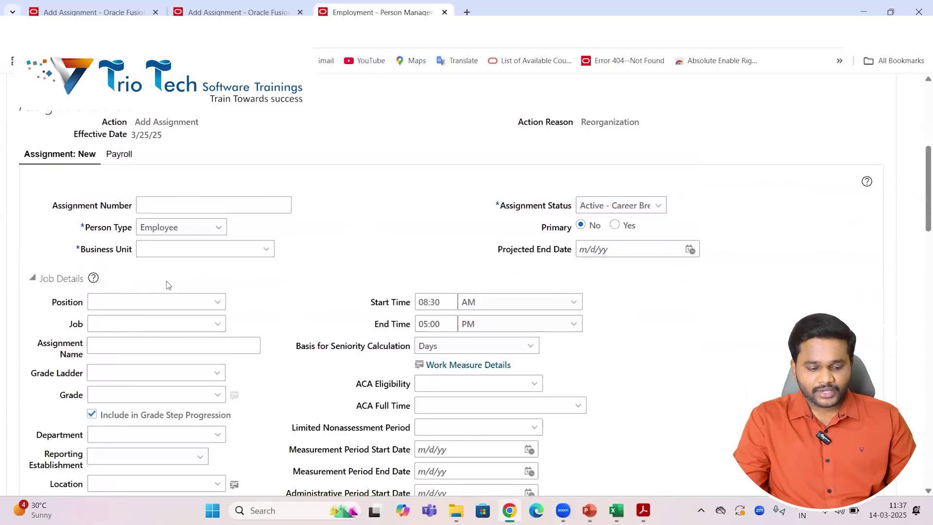
pyautogui.scroll(5, 372, 206)
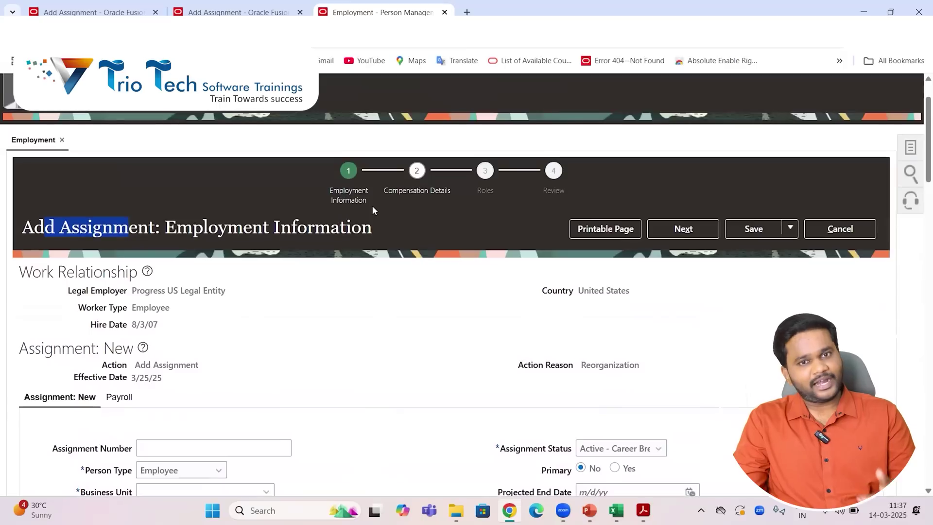
pyautogui.scroll(1, 372, 205)
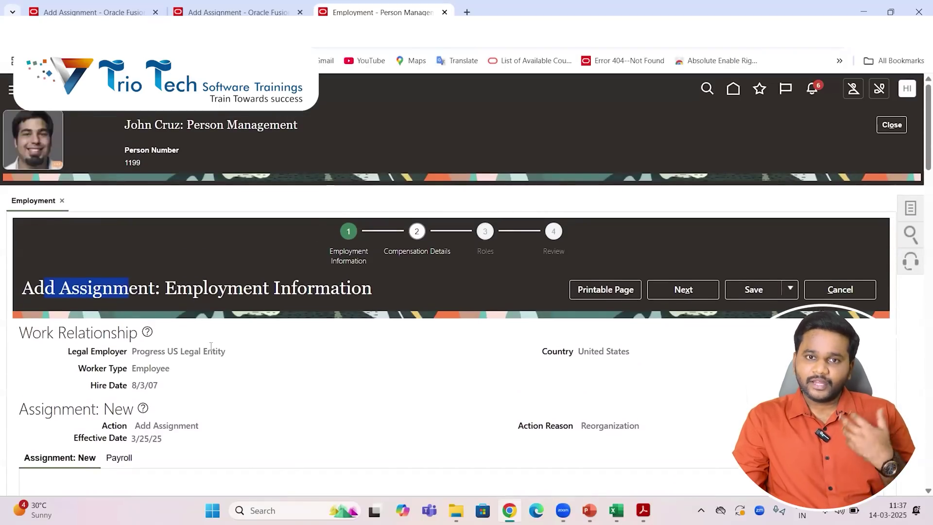
# Glance at the responsive Add Assignment page, then return to the Redwood When and why step.
pyautogui.click(238, 12)
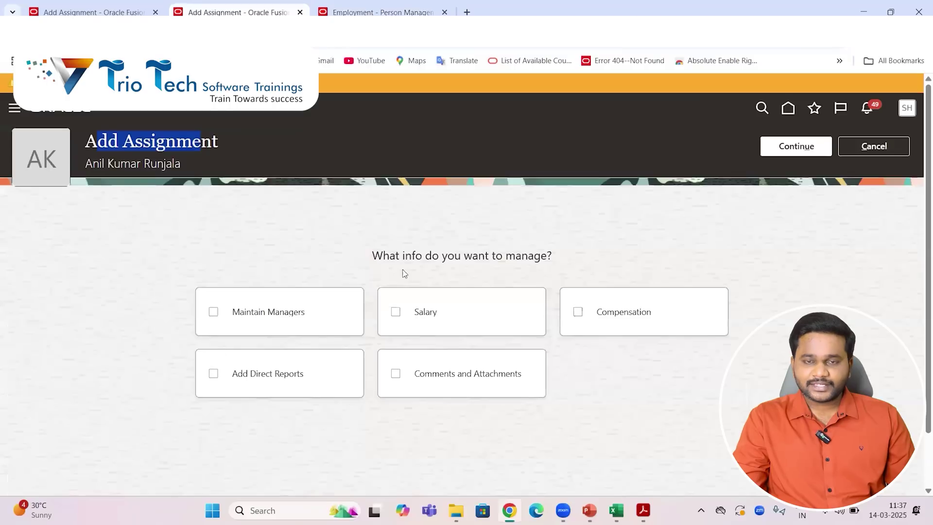
pyautogui.click(110, 136)
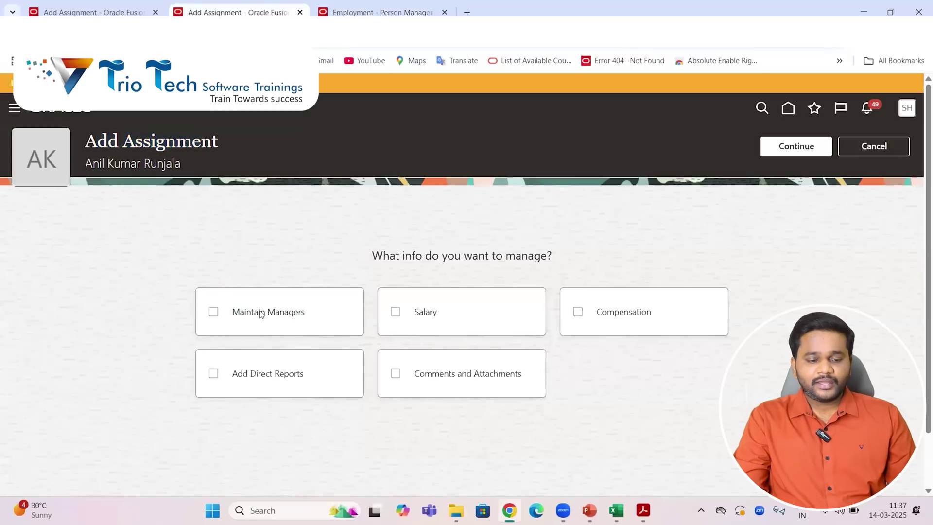
pyautogui.click(92, 12)
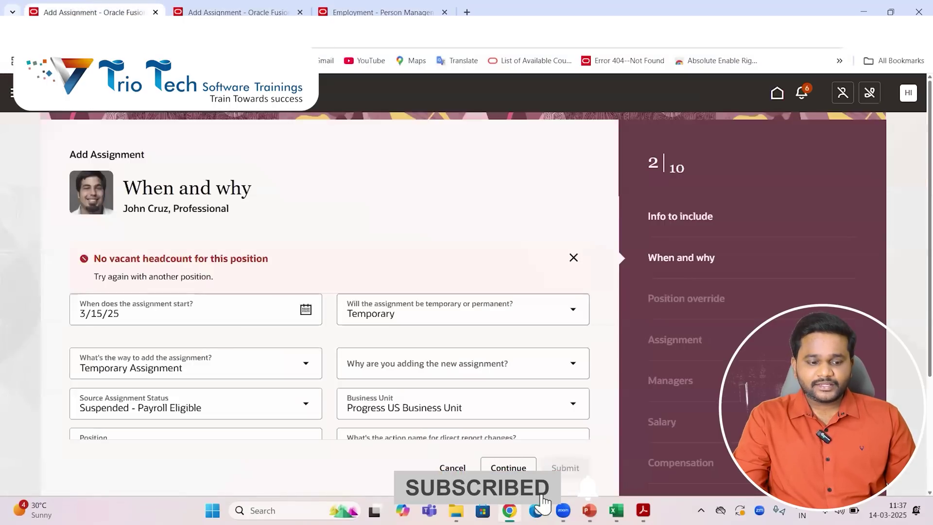